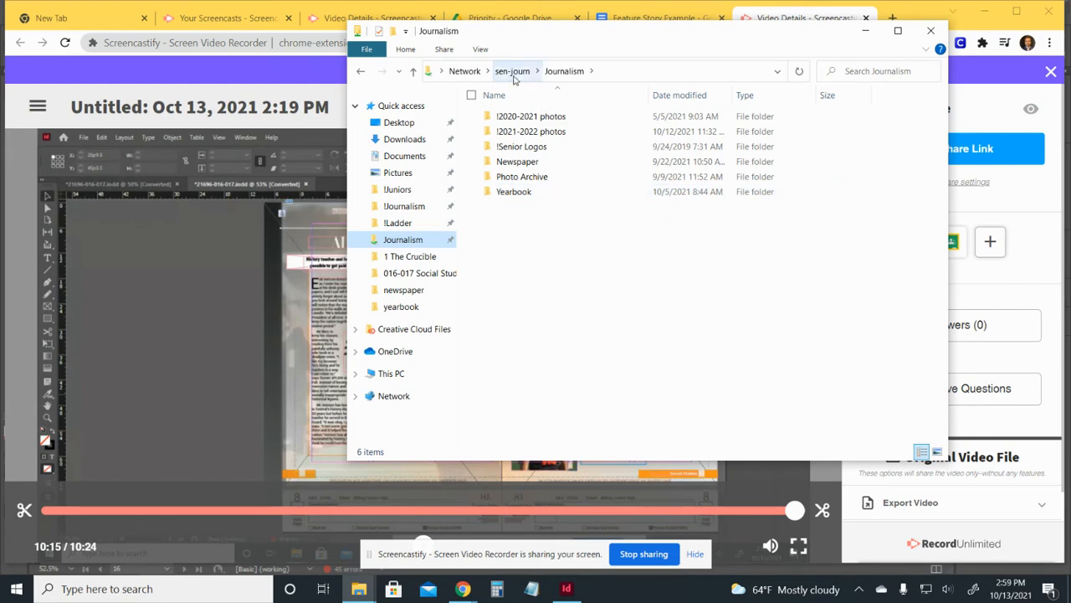
Browse to Journalism > Yearbook > !Ladder > 016-017 Social Studies - NEED and select 21696-016-017.indd.
left_click(512, 71)
double_click(551, 127)
double_click(526, 192)
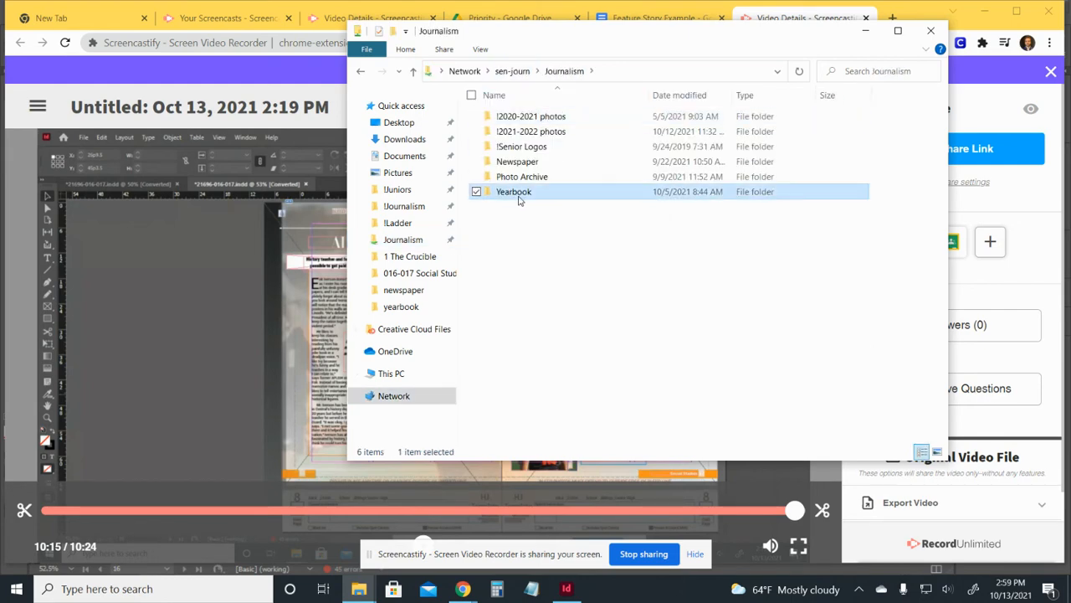
double_click(535, 149)
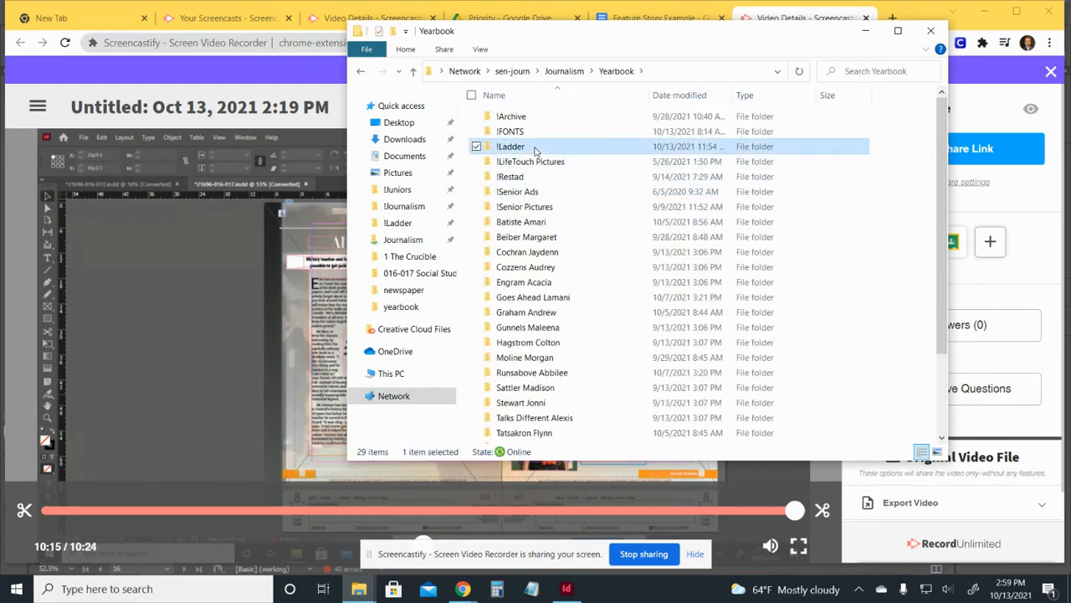
left_click(563, 162)
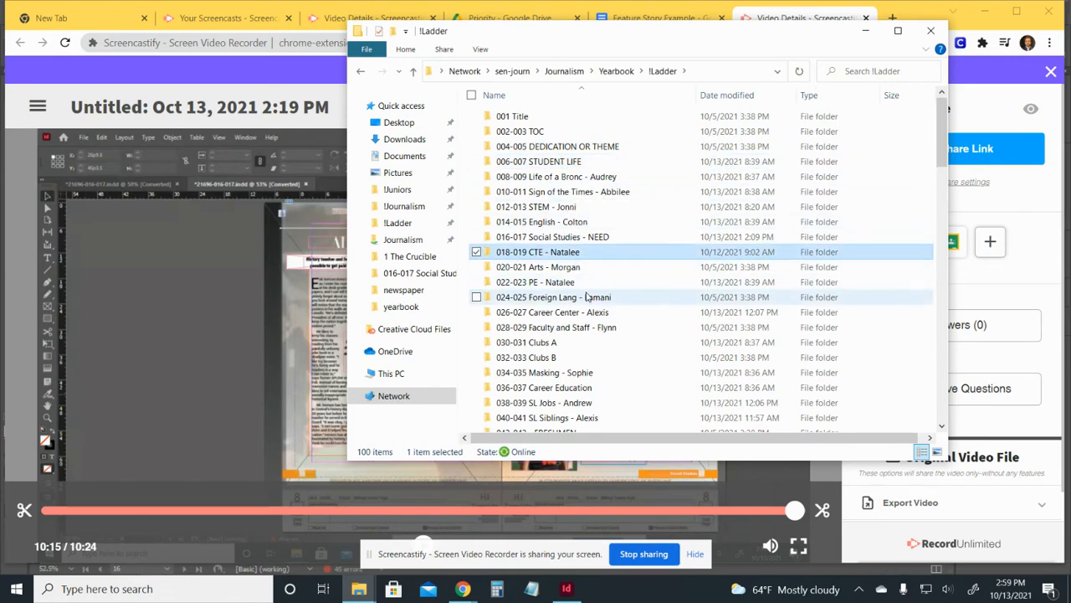
left_click(589, 327)
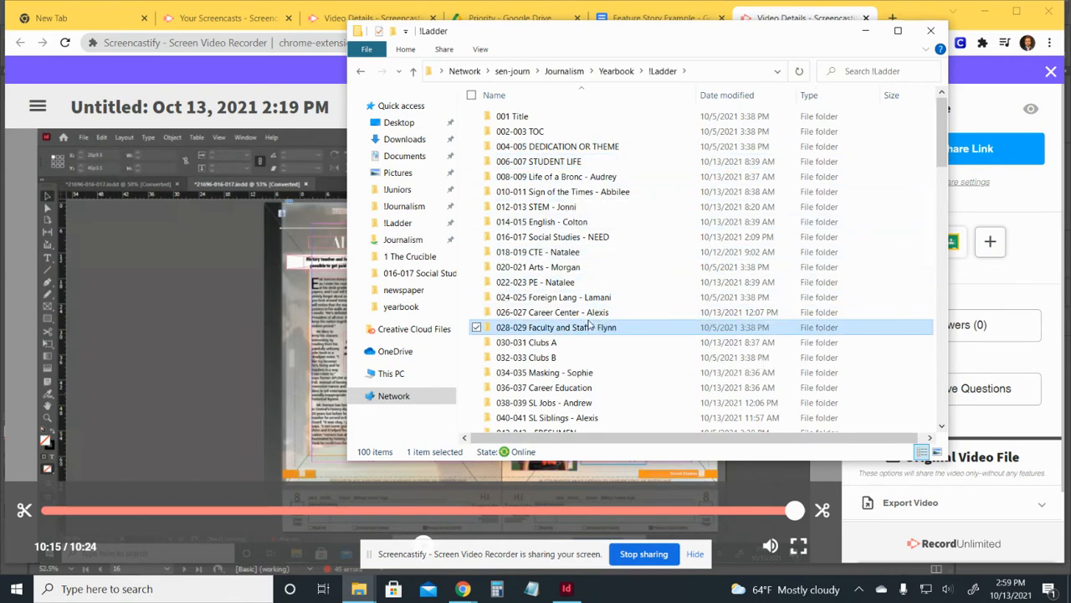
double_click(603, 240)
left_click(546, 122)
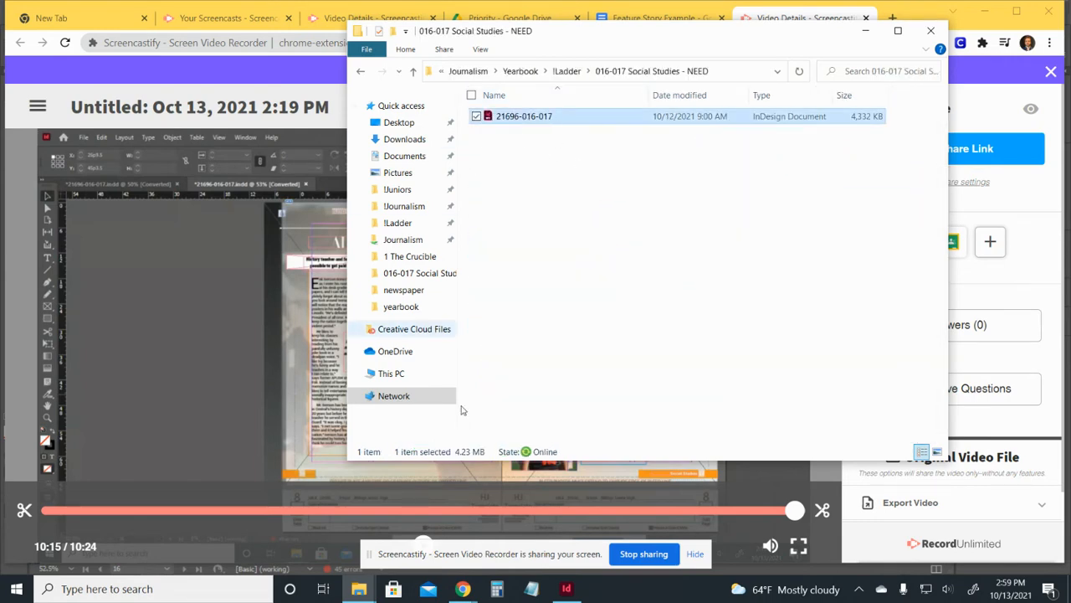
left_click(566, 589)
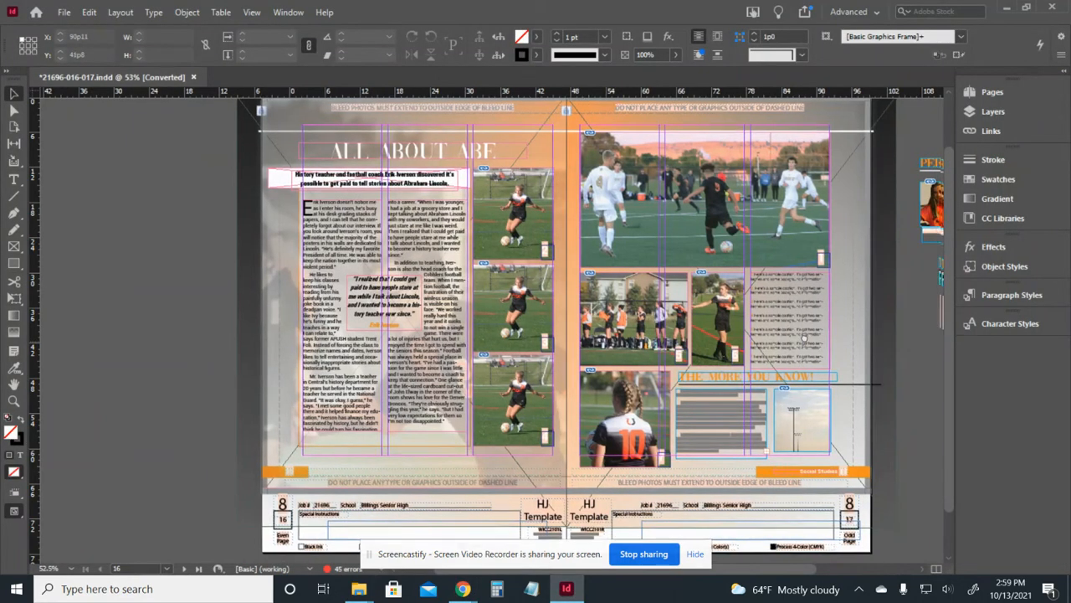
Zoom to 100% on page 16 and select all of the feature story text.
scroll(805, 338, "right", 2)
scroll(815, 302, "up", 1)
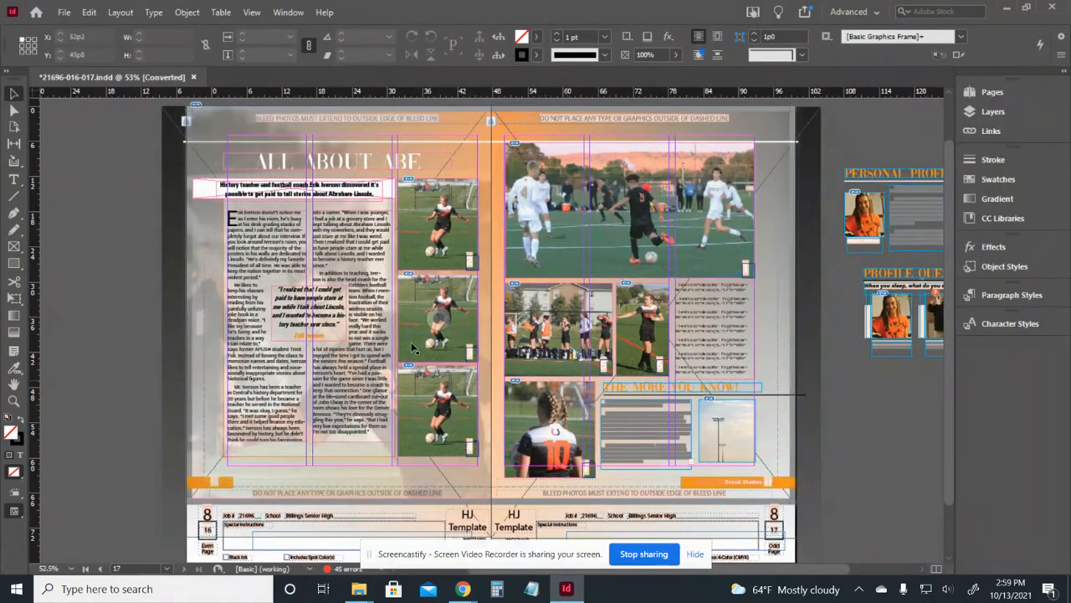
left_click(470, 590)
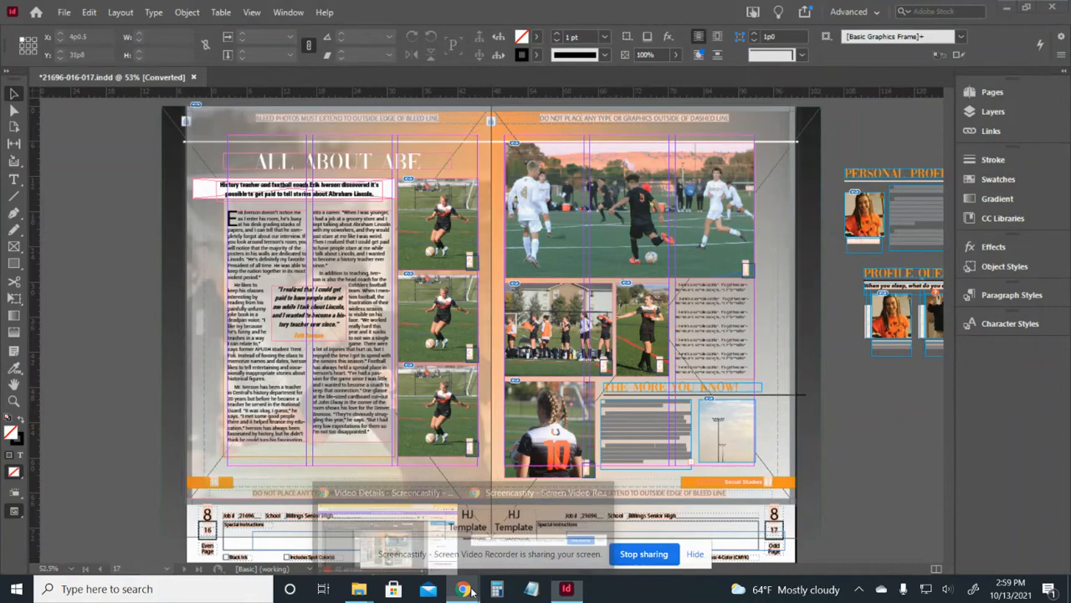
left_click(876, 416)
key("ctrl+1")
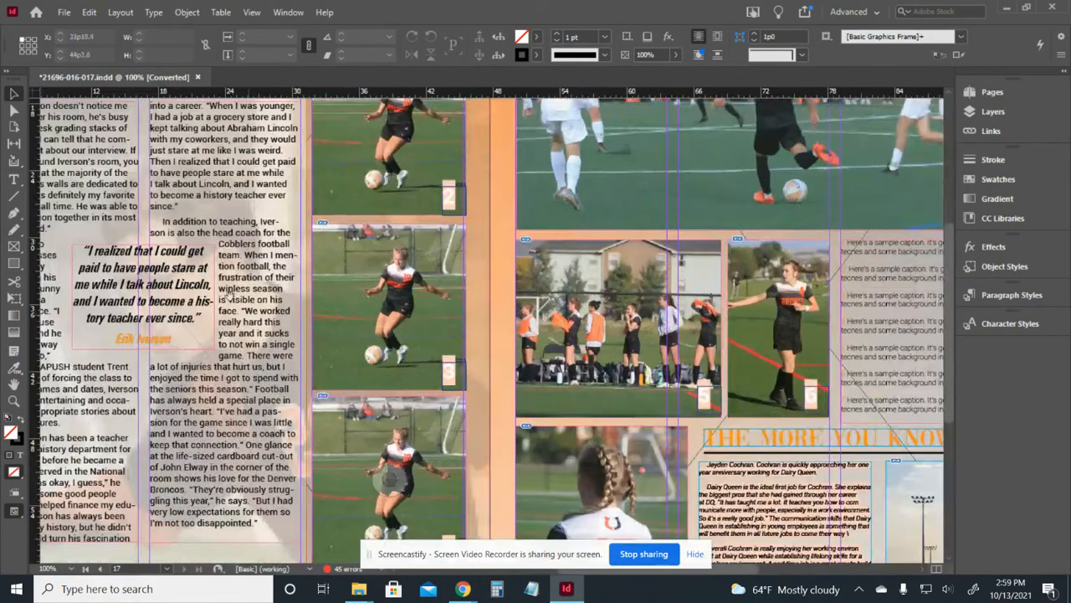
left_click_drag(229, 295, 485, 375)
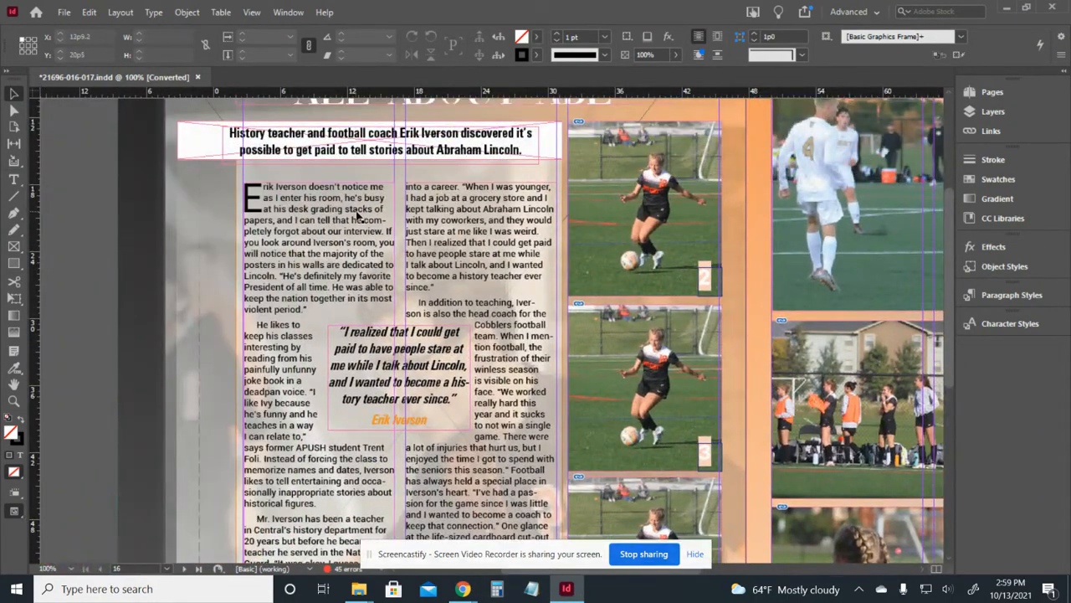
double_click(358, 216)
key("ctrl+a")
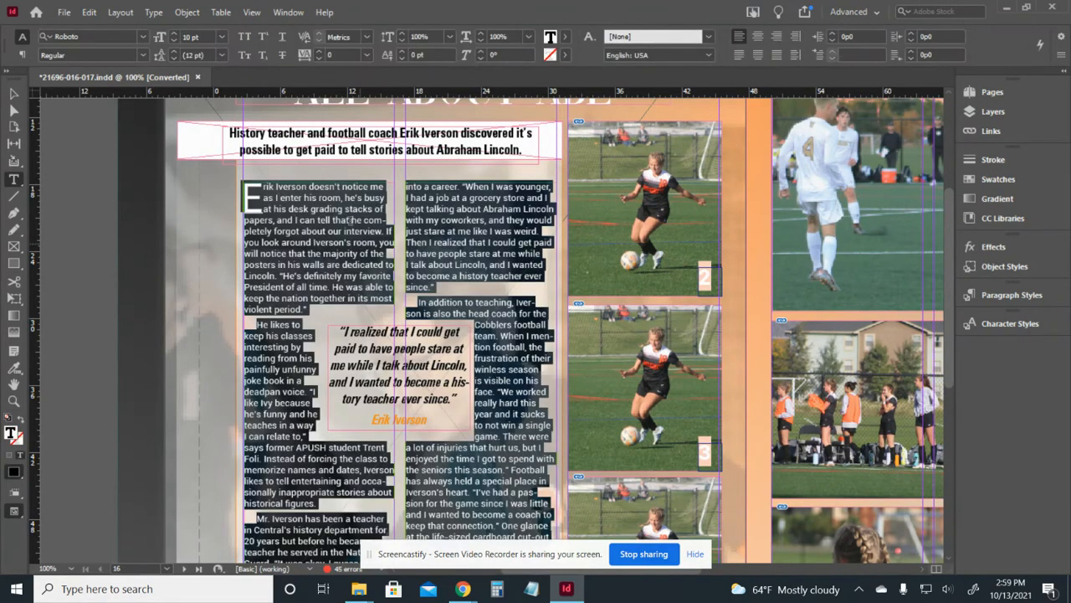
Leave text editing and switch to the Chrome browser window.
left_click(14, 93)
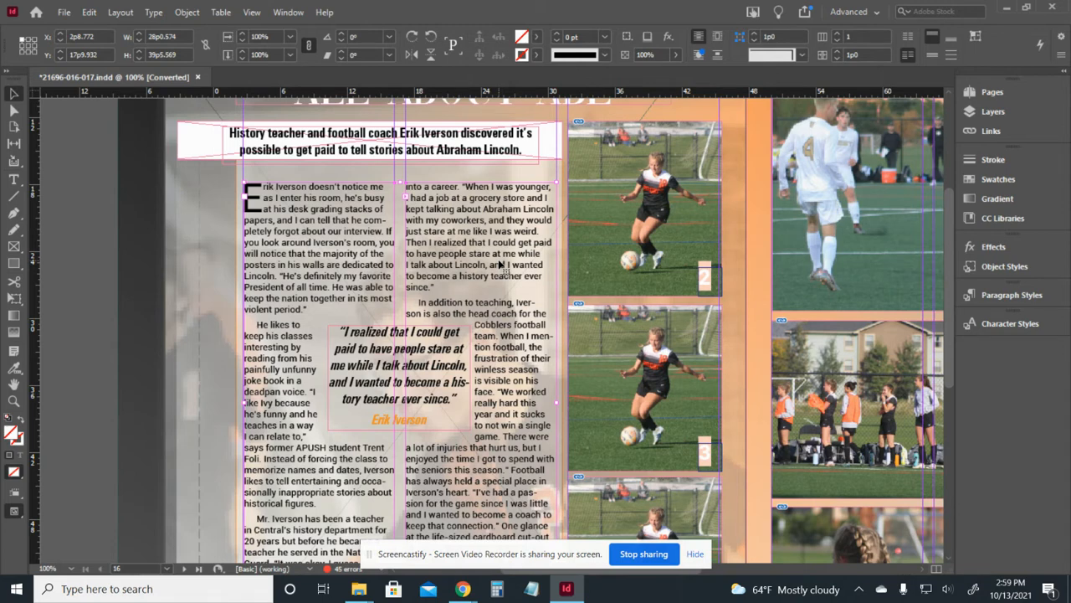
left_click(467, 591)
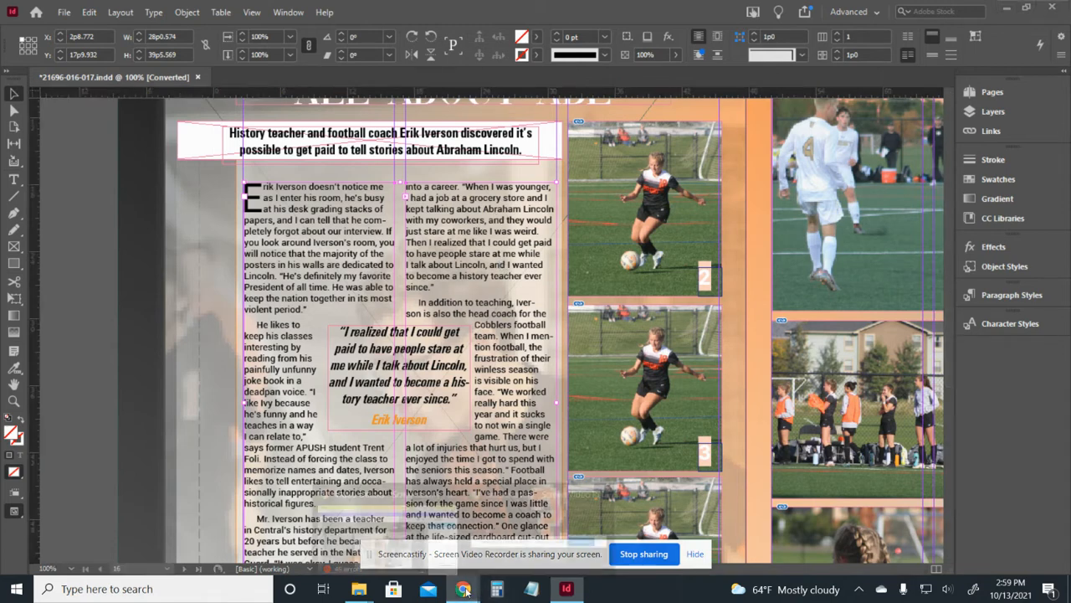
left_click(416, 535)
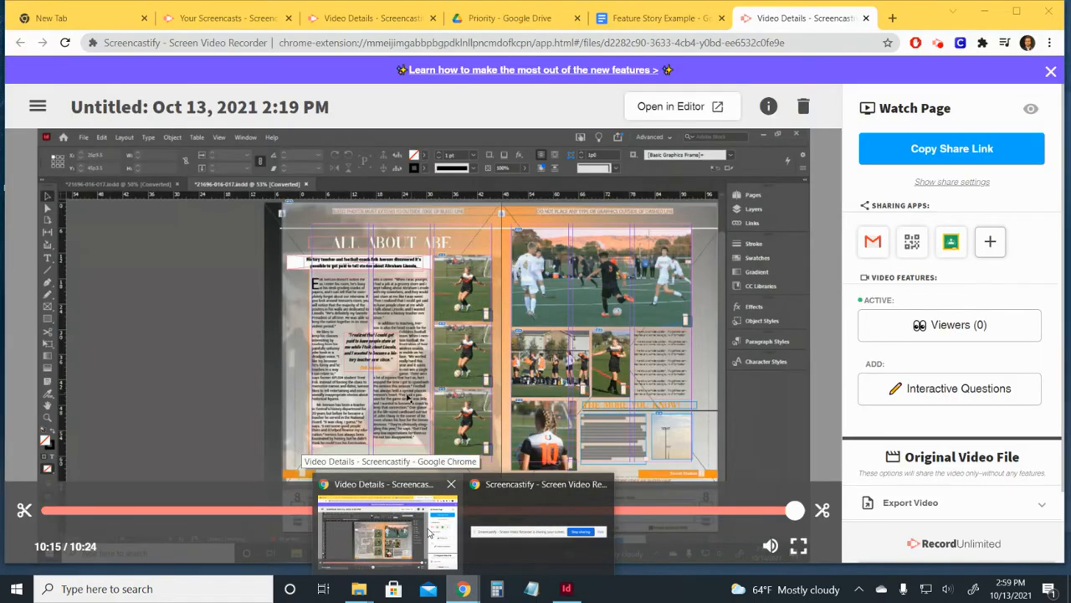
Open the Feature Story Example document in Google Docs and select its text.
left_click(655, 17)
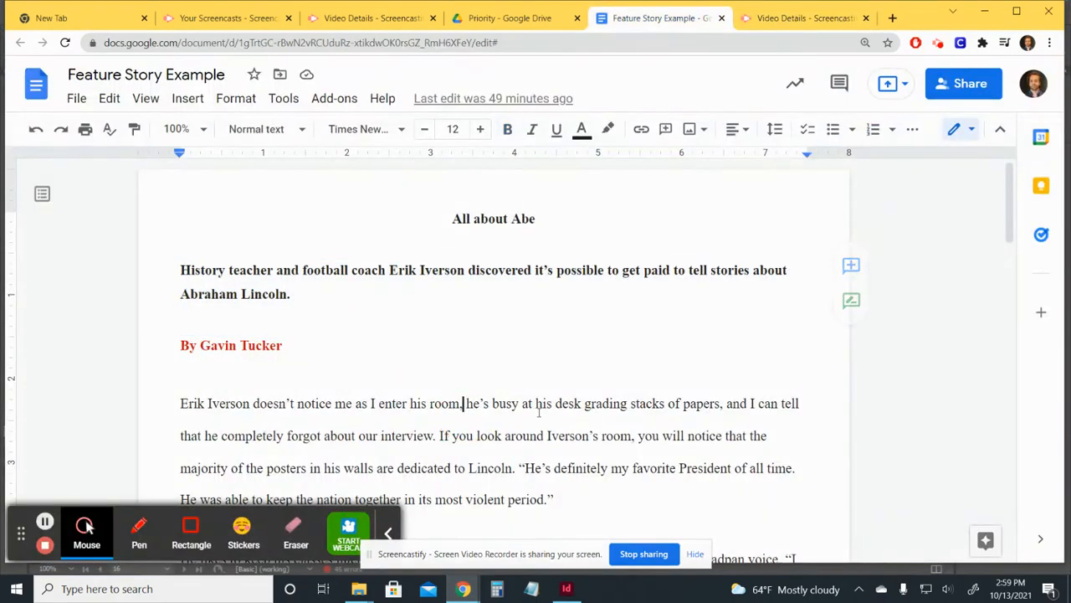
left_click_drag(387, 209, 602, 342)
left_click(603, 342)
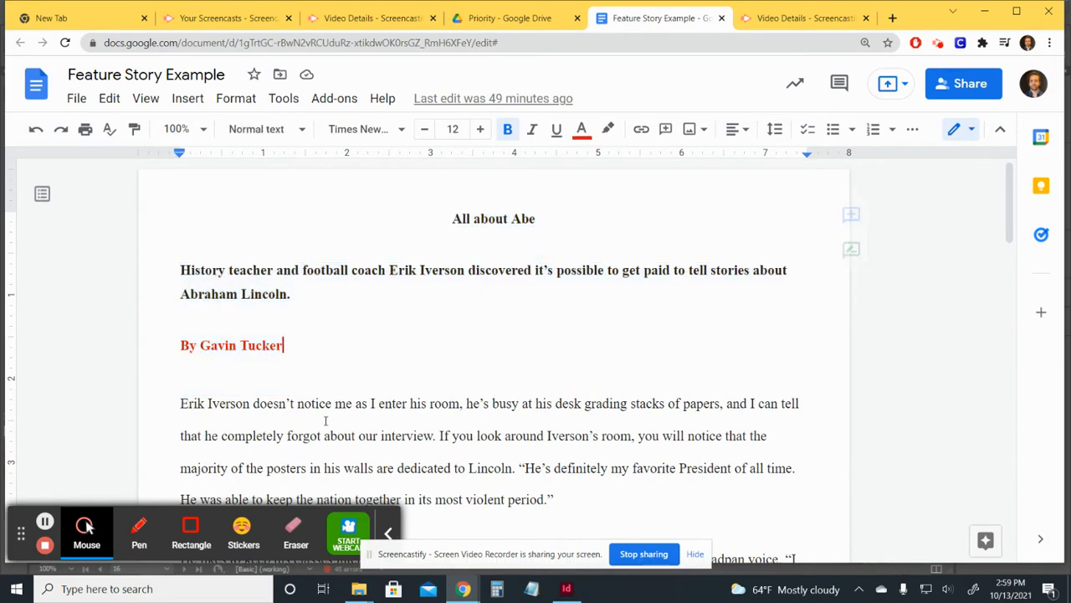
scroll(547, 336, "down", 15)
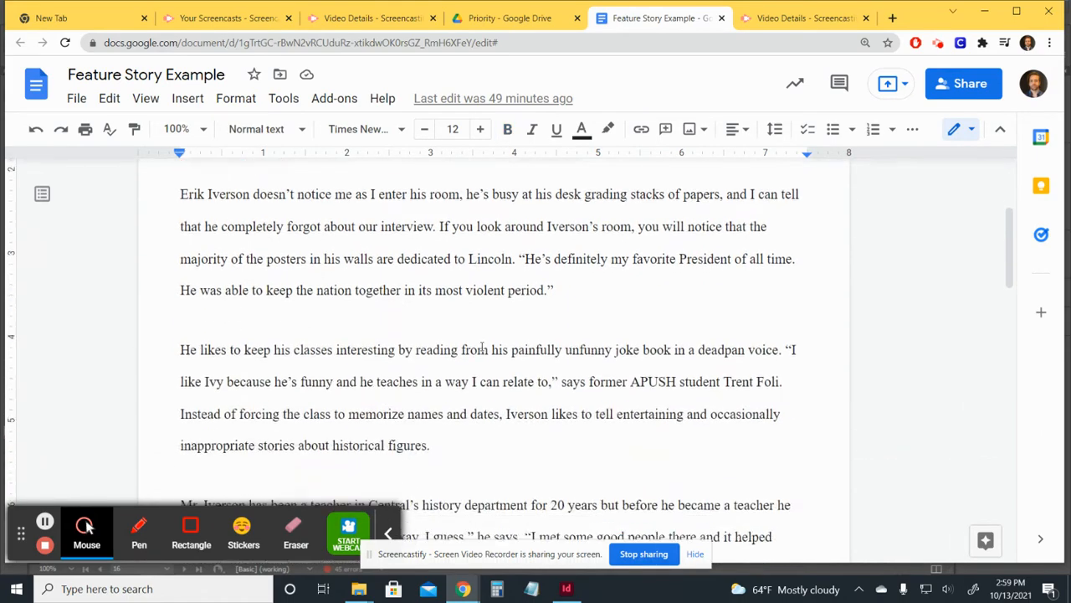
scroll(548, 336, "up", 5)
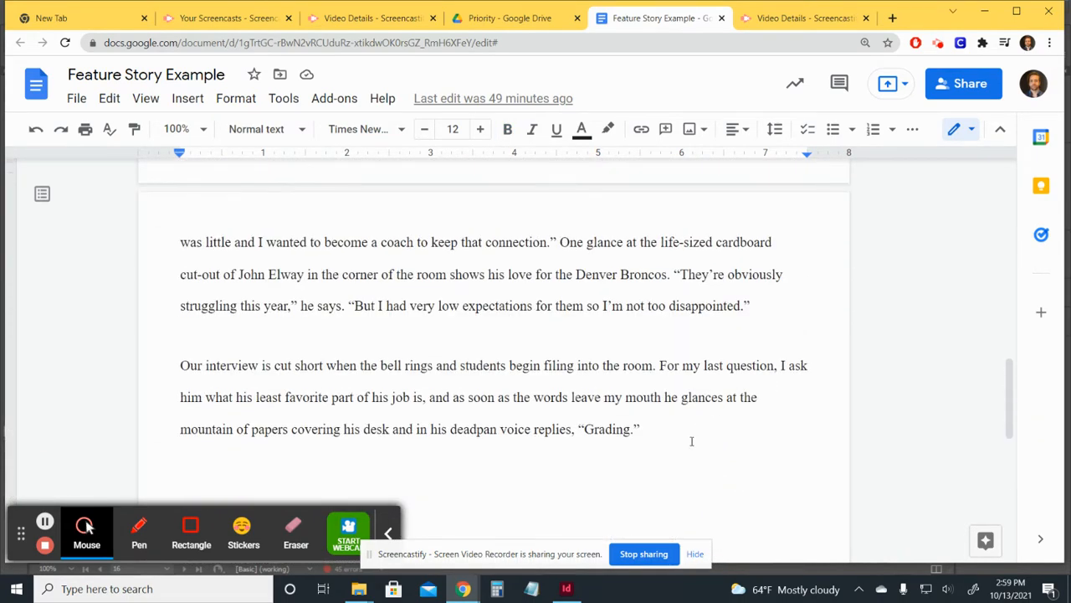
key("ctrl+a")
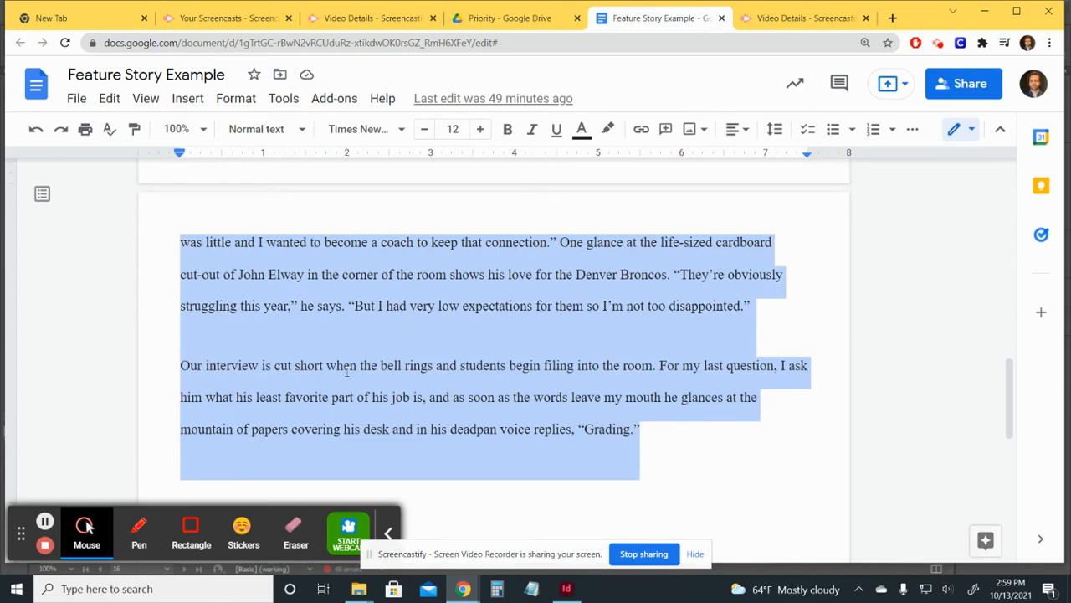
scroll(199, 366, "up", 5)
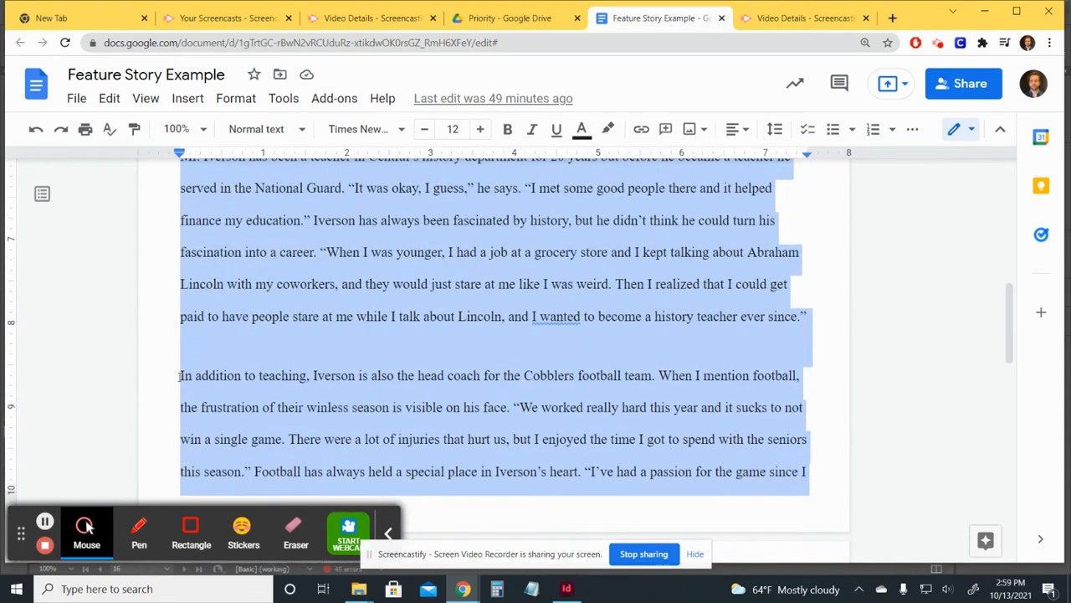
Restore the paragraph break before the 'In addition' paragraph.
left_click(179, 376)
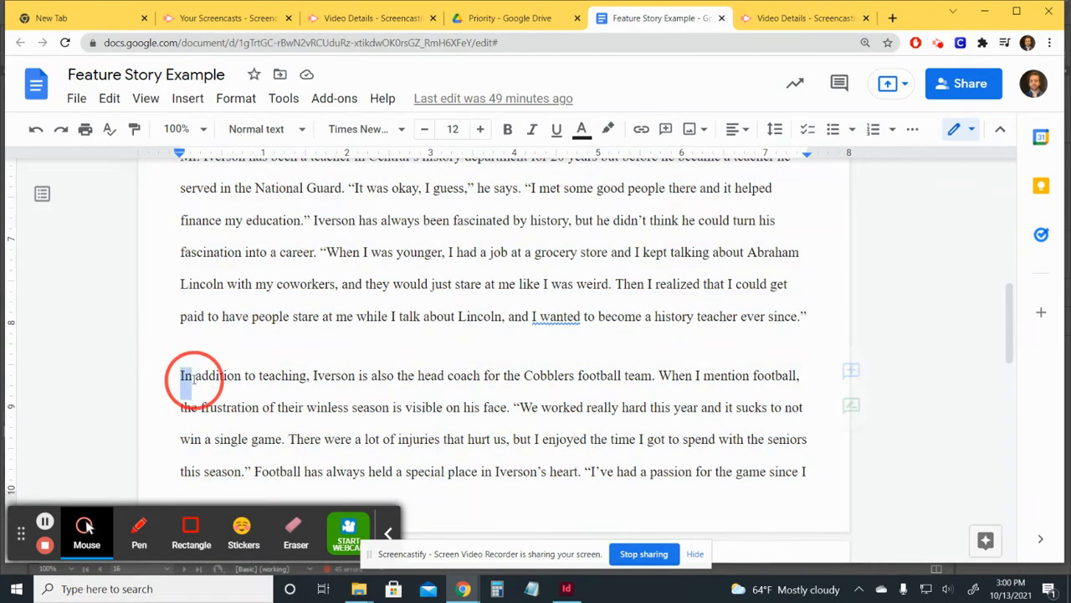
left_click_drag(175, 378, 175, 337)
left_click(175, 337)
left_click(808, 329)
key("Delete")
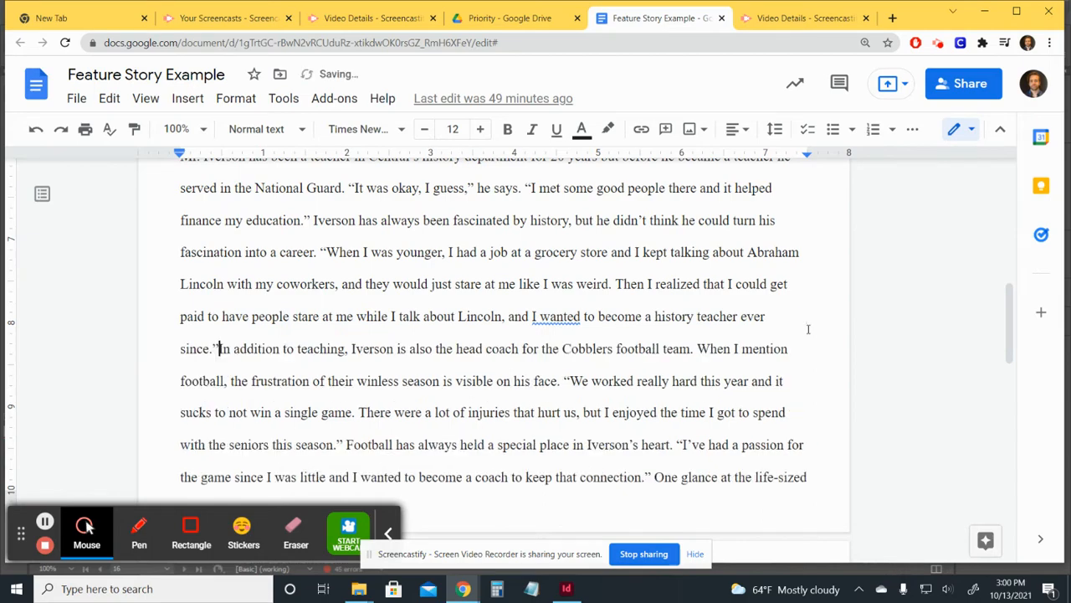
key("Return")
key("Return")
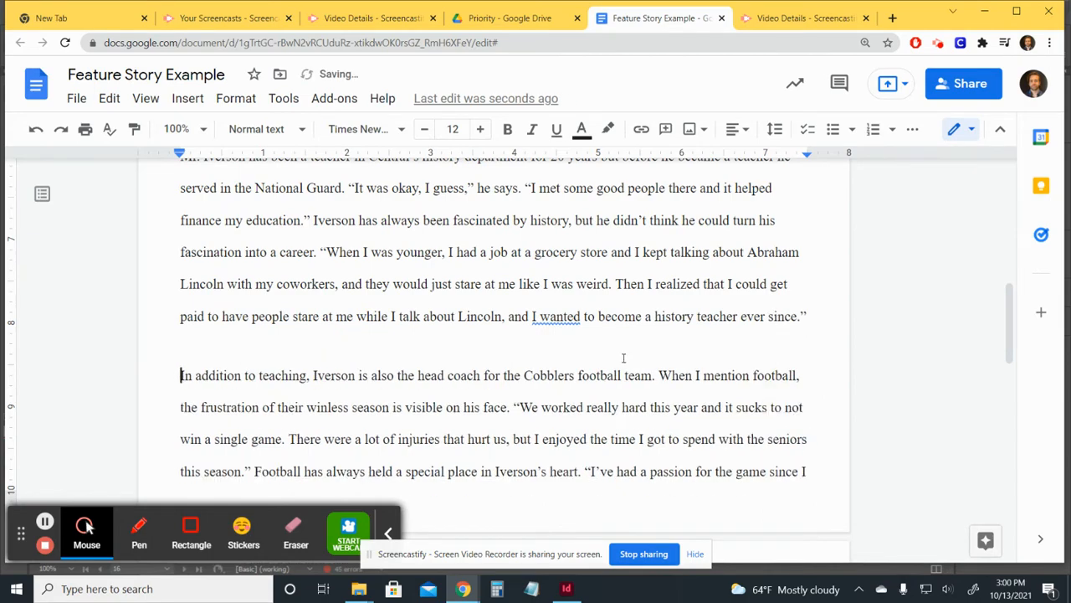
Select the story body through 'Grading.' and return to InDesign.
scroll(586, 368, "up", 5)
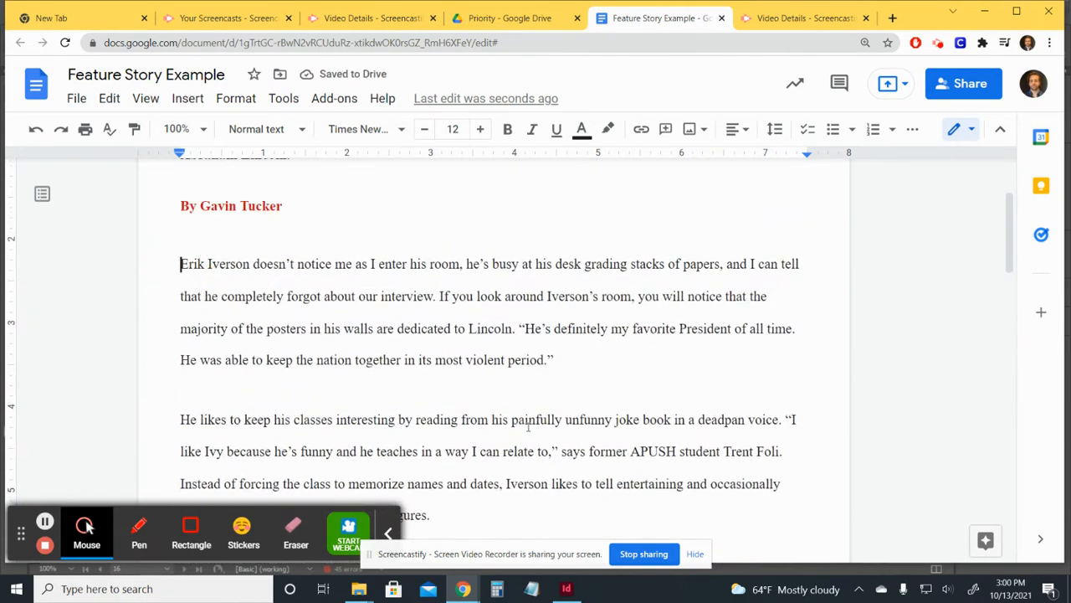
scroll(528, 427, "down", 20)
scroll(834, 218, "up", 4)
left_click(706, 295, "shift")
key("ctrl+c")
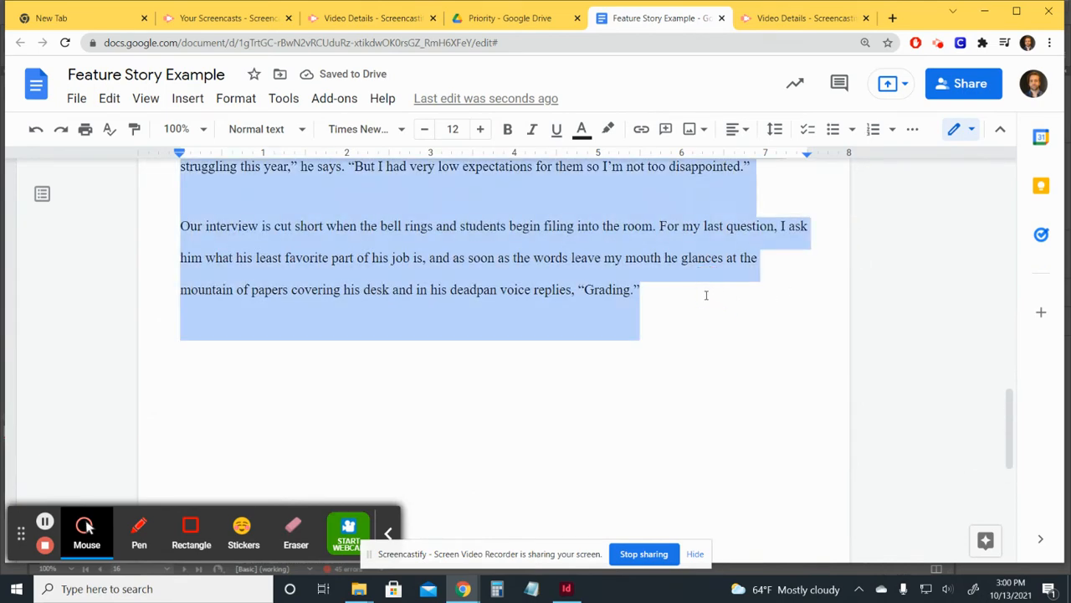
left_click(568, 590)
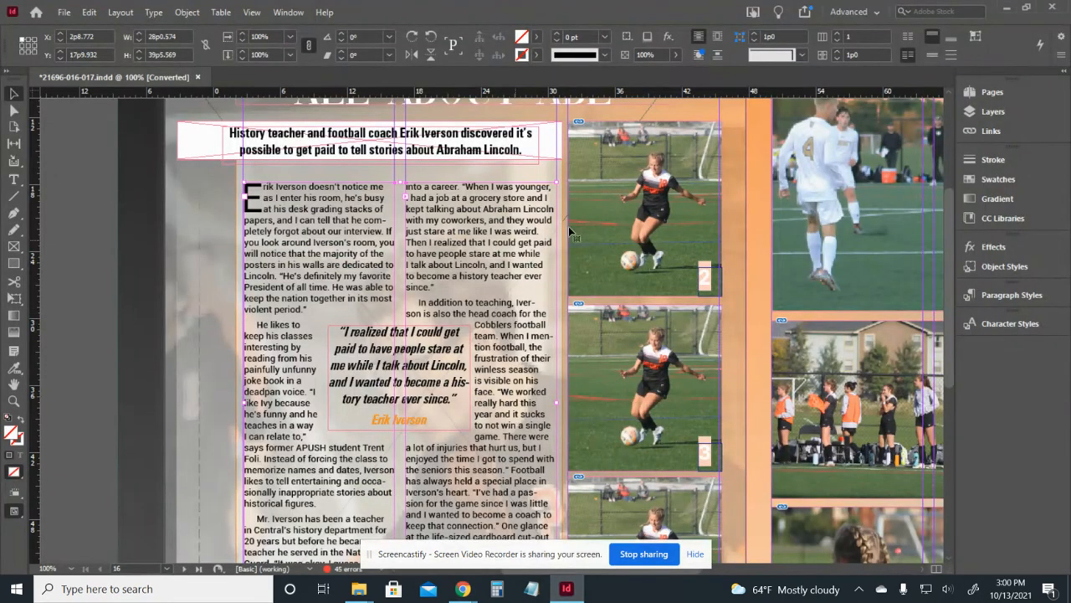
Select all of the feature story text in its frame and paste the copied version over it.
triple_click(358, 236)
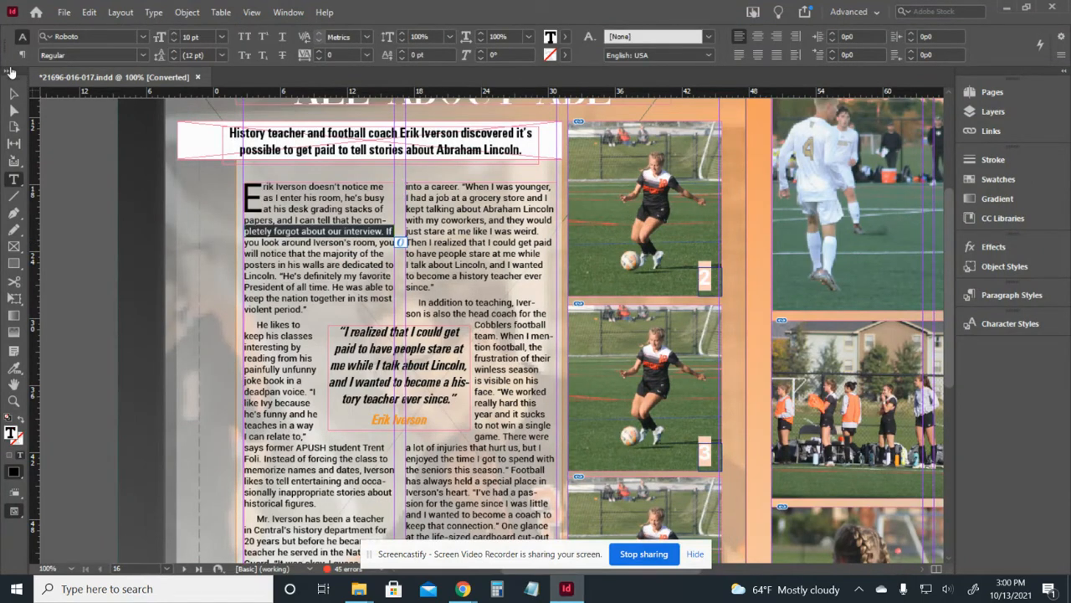
triple_click(343, 254)
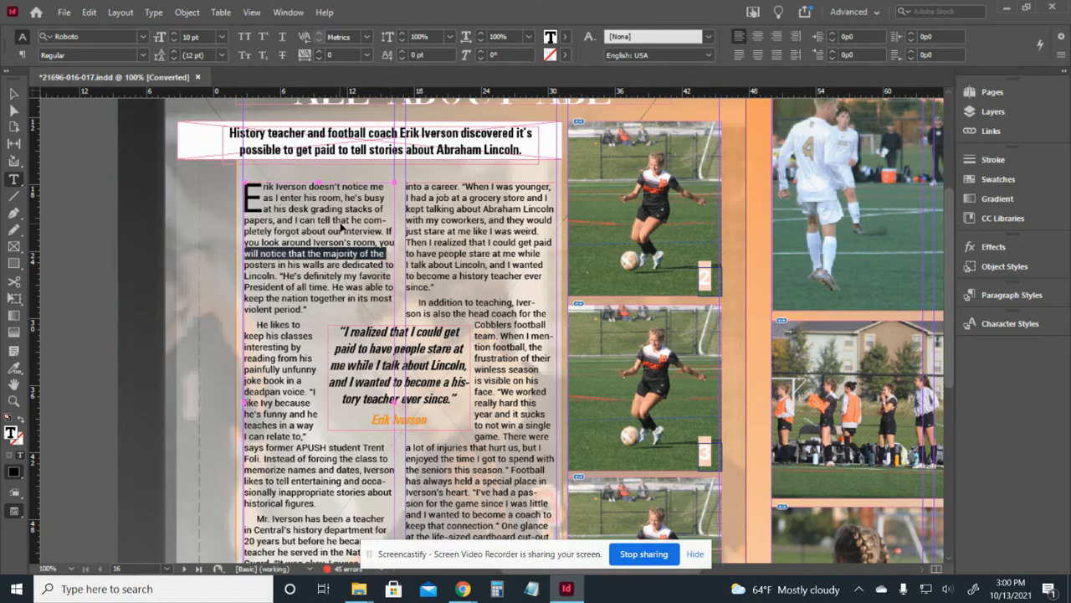
key("ctrl+a")
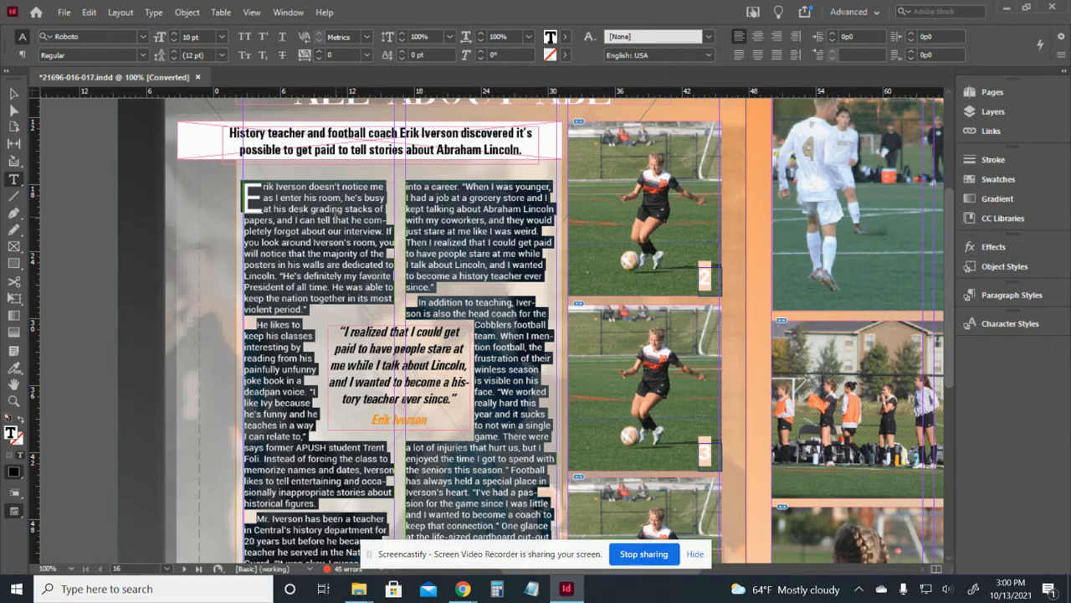
right_click(323, 218)
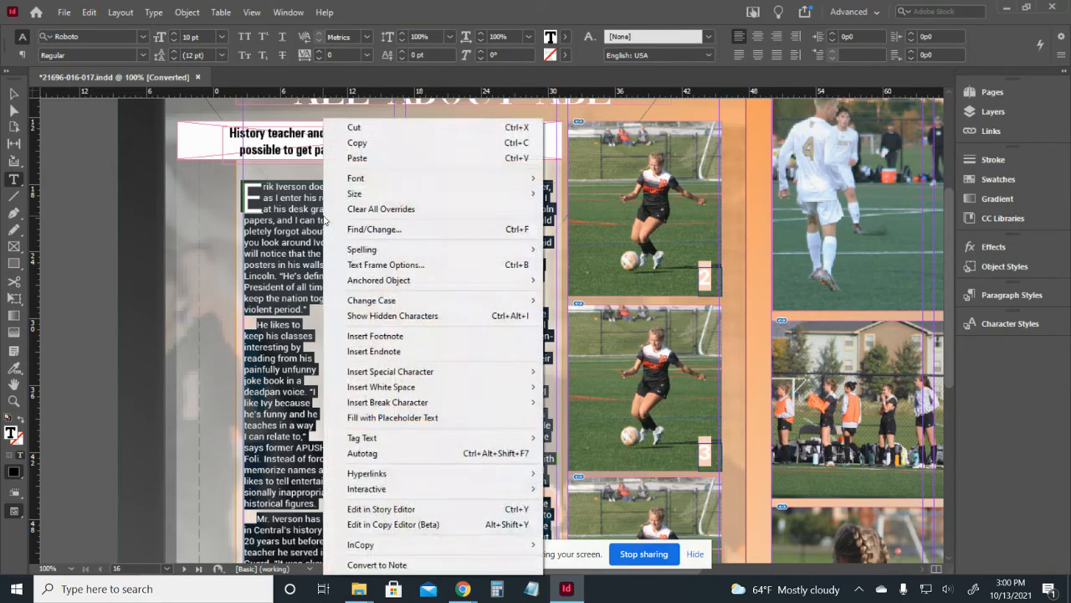
left_click(389, 156)
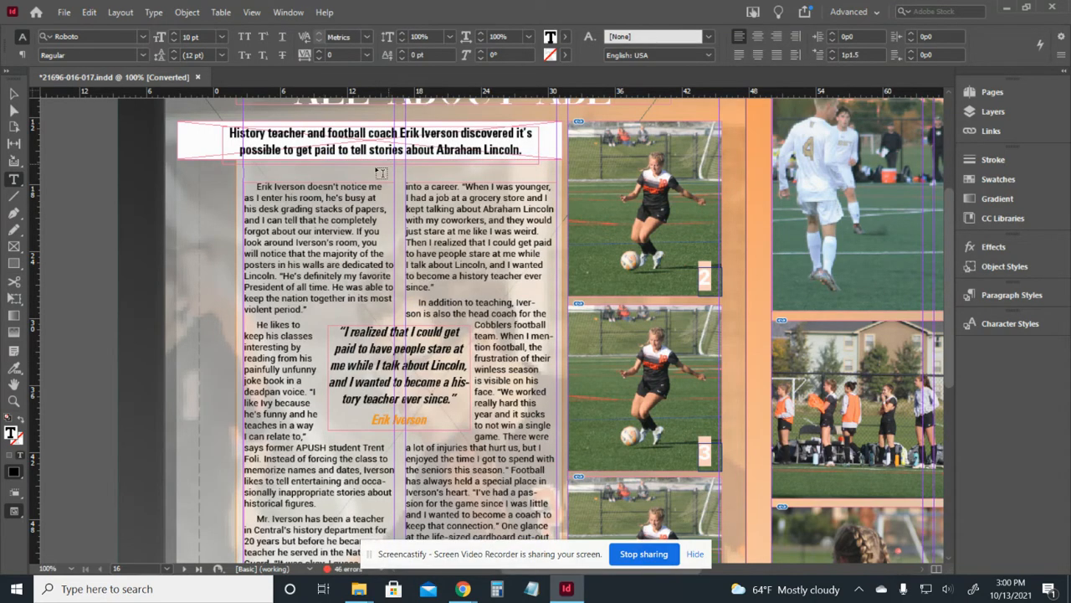
left_click_drag(335, 309, 256, 185)
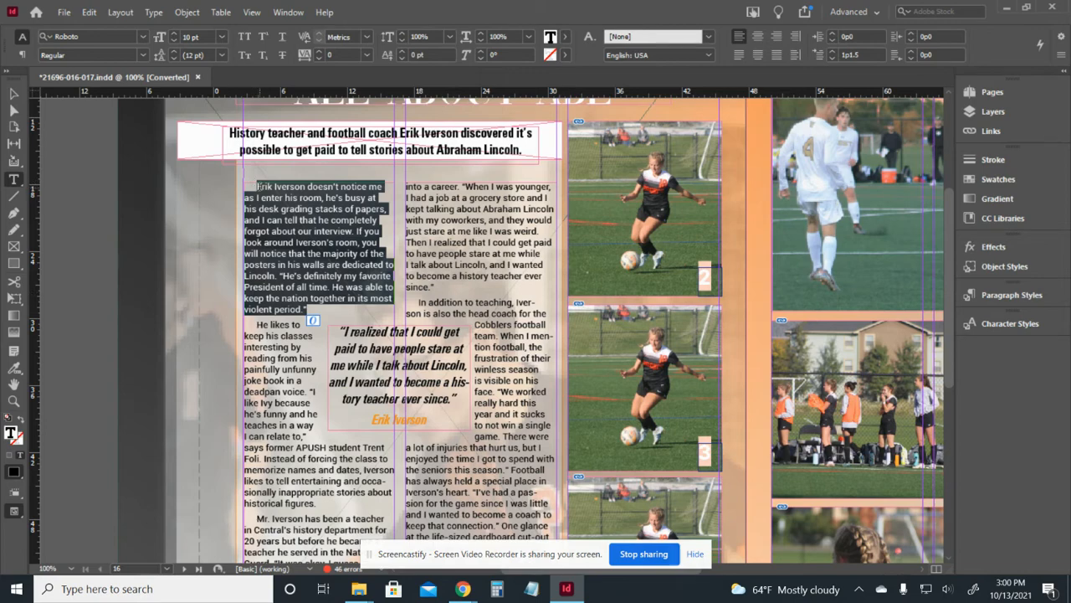
left_click(318, 204)
key("ctrl+z")
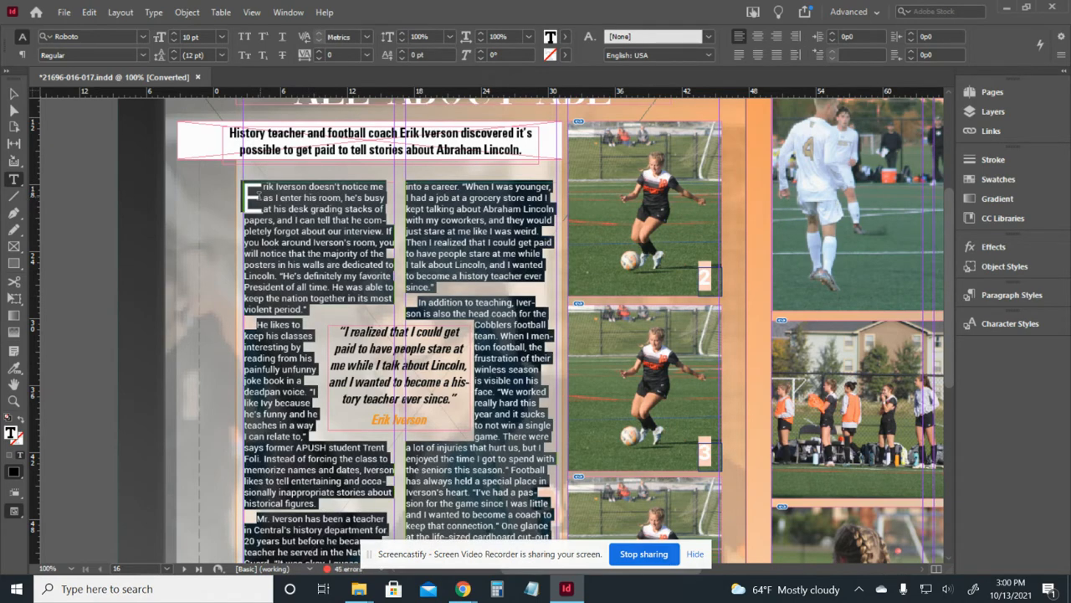
key("ctrl+v")
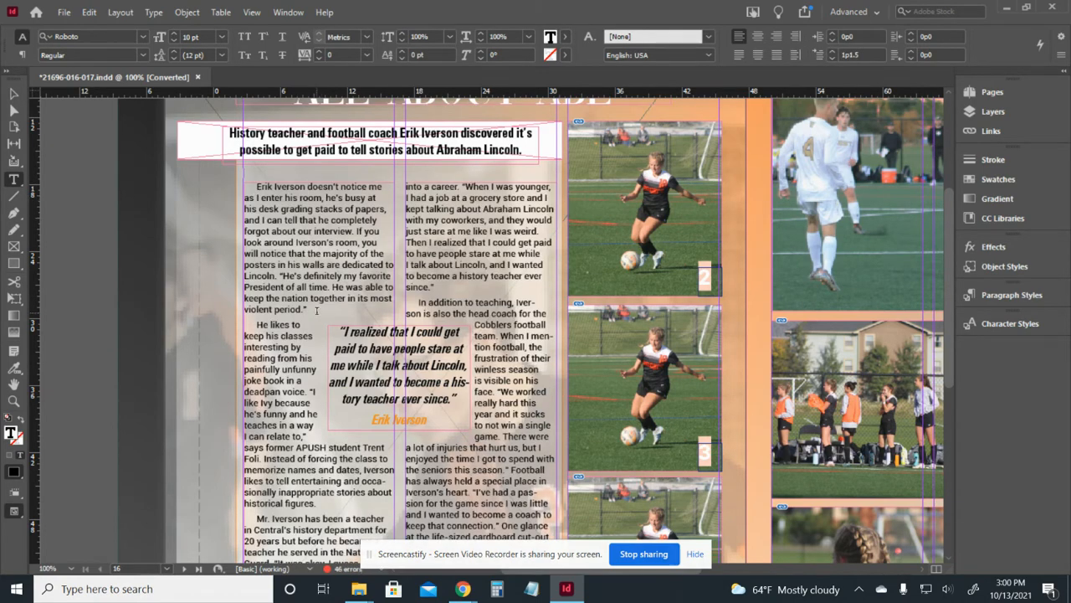
left_click_drag(318, 308, 255, 183)
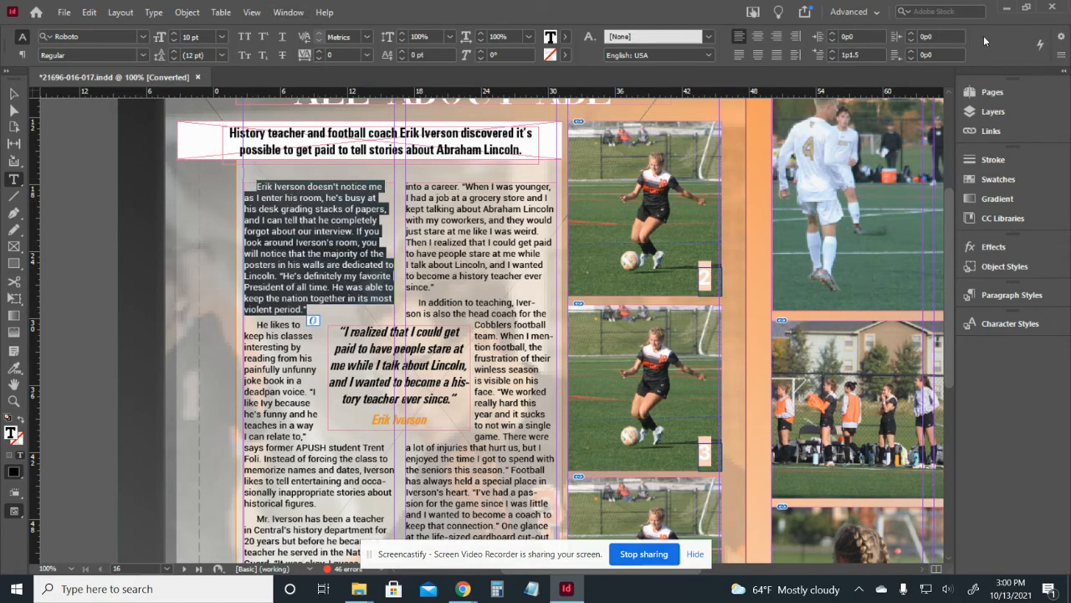
left_click(288, 11)
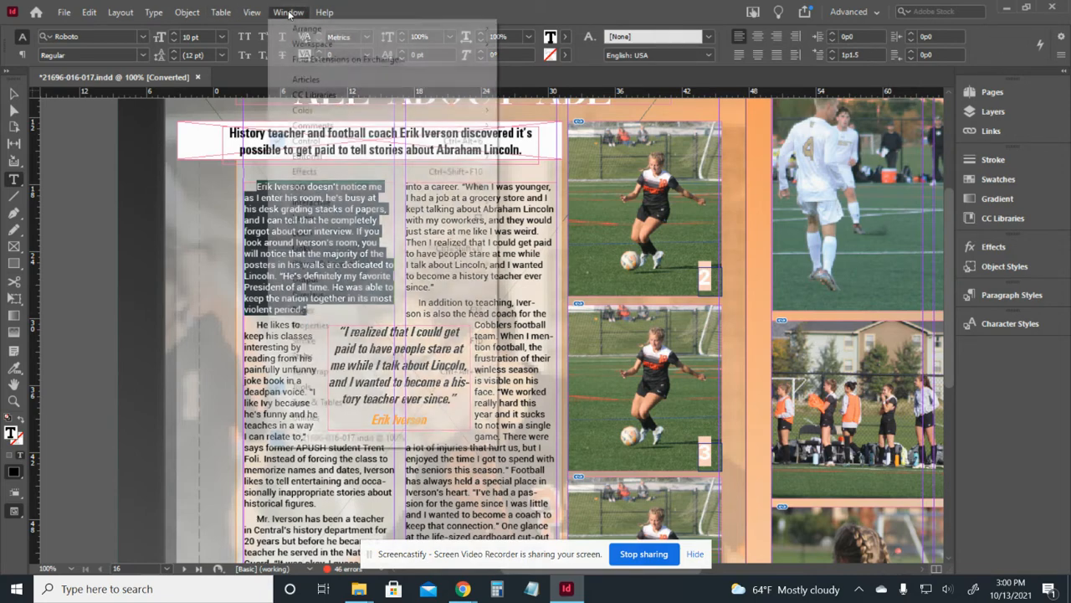
Give the opening paragraph a three-line drop cap in the Paragraph panel.
mouse_move(381, 412)
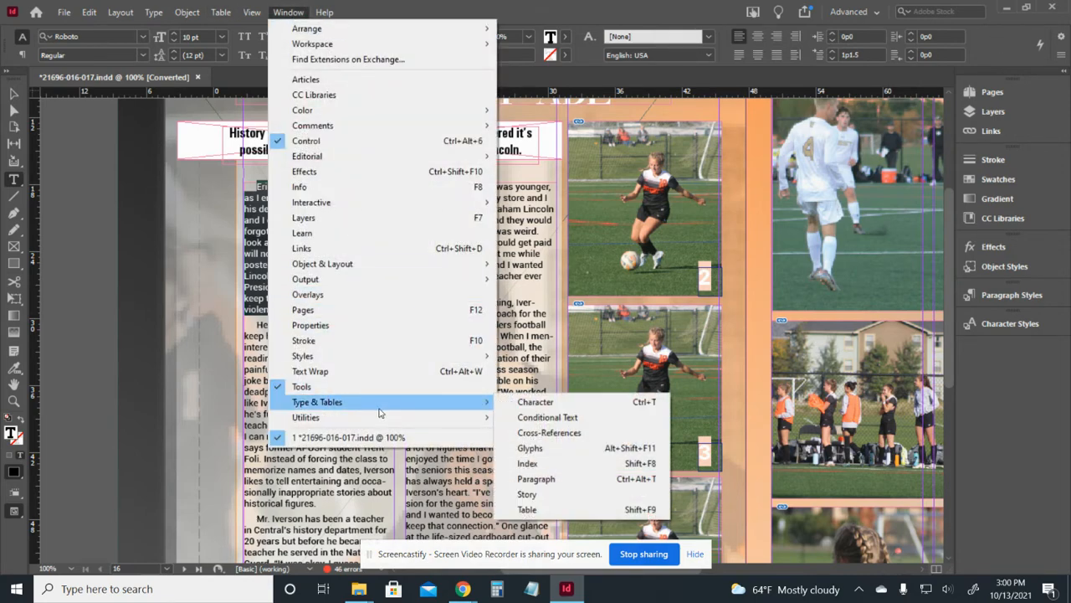
left_click(562, 480)
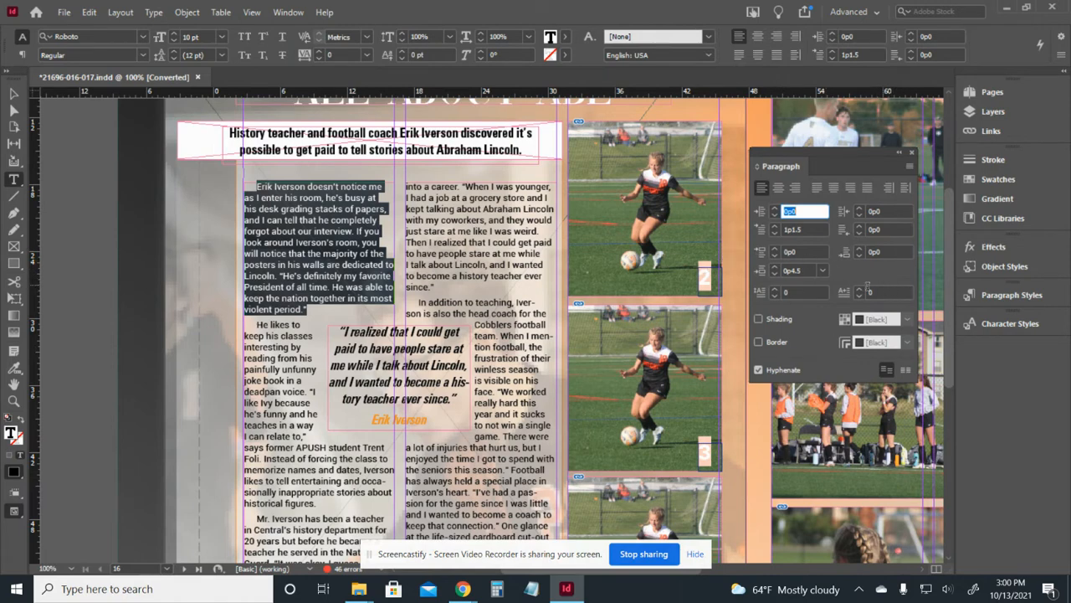
left_click(776, 288)
left_click(776, 289)
left_click(775, 289)
left_click(776, 289)
left_click(776, 289)
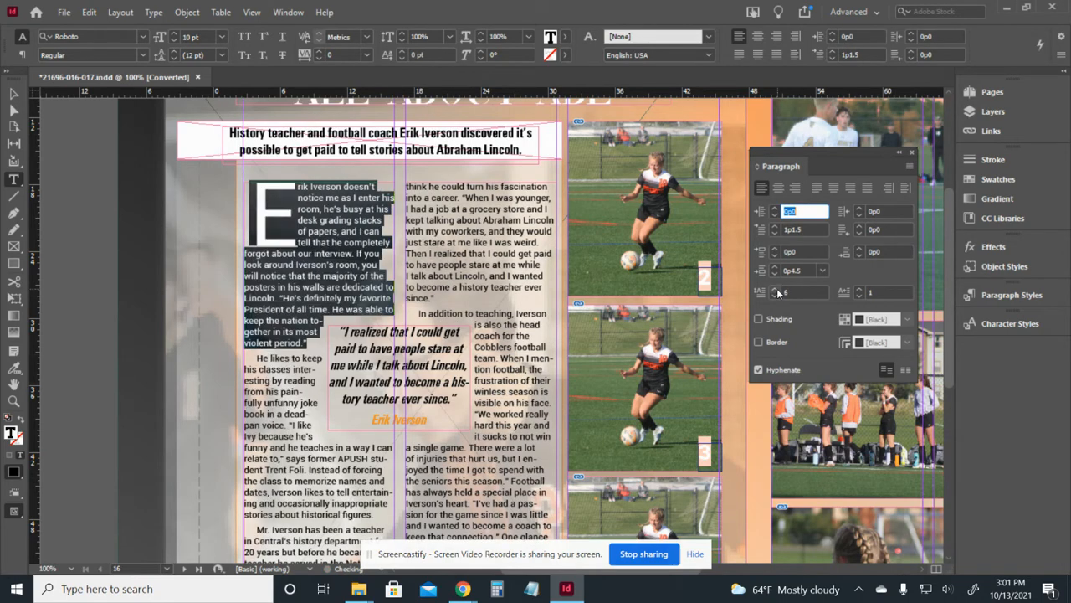
left_click(776, 289)
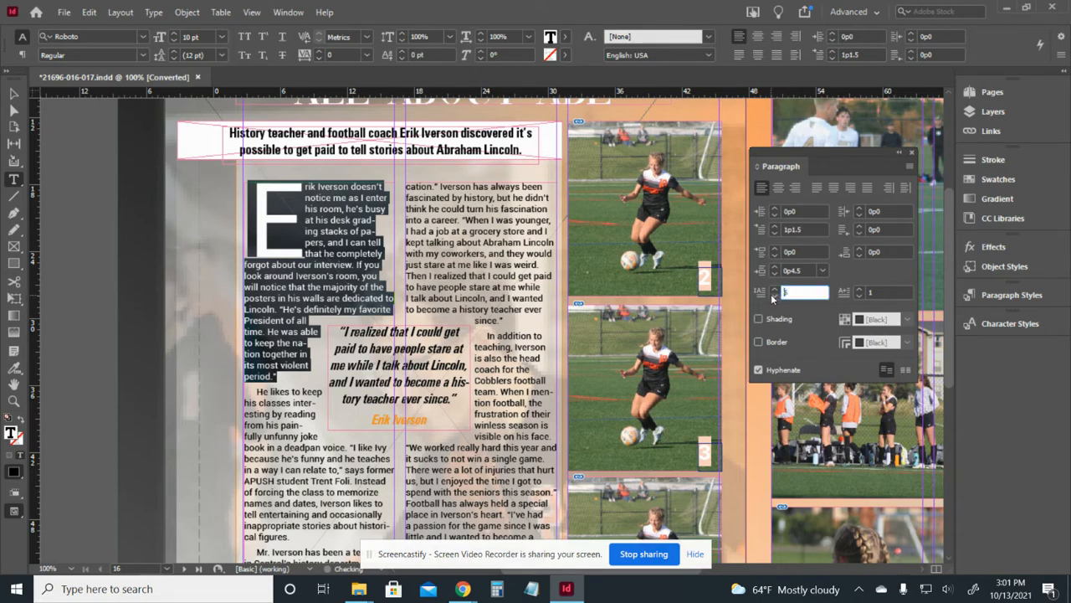
left_click(774, 296)
left_click(774, 296)
left_click(774, 296)
left_click(774, 296)
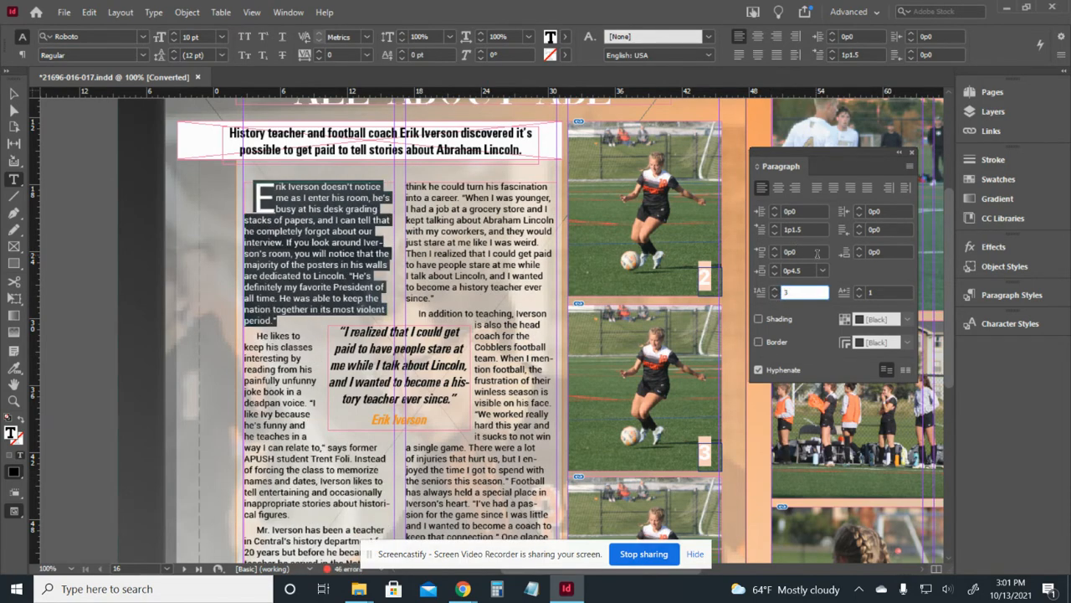
left_click(806, 268)
Set the opening paragraph's first-line indent to 0.
left_click_drag(811, 268, 782, 269)
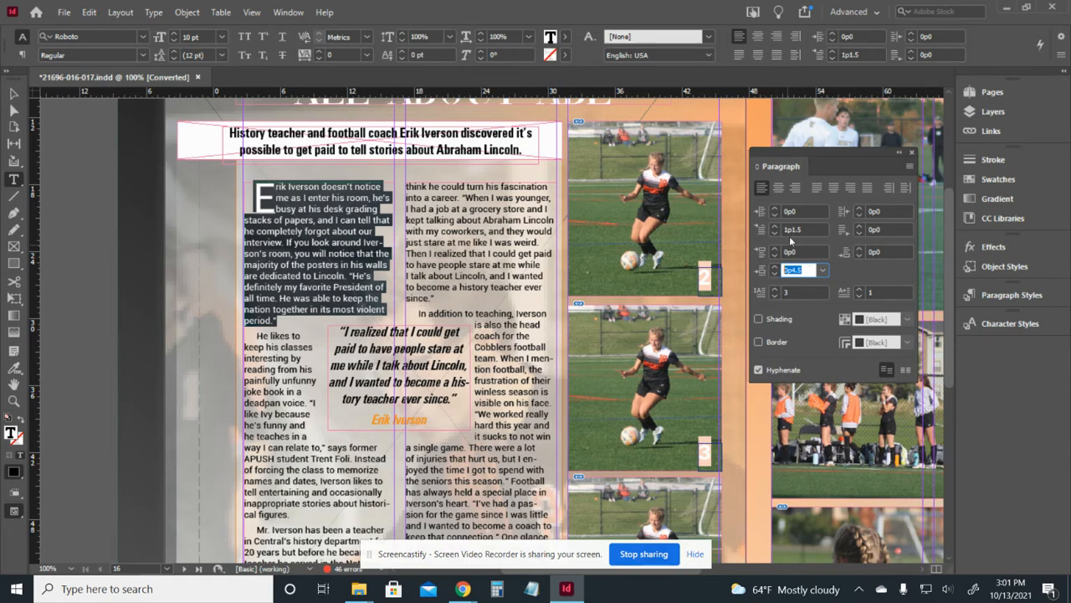
left_click_drag(807, 229, 775, 231)
type("0")
key("Return")
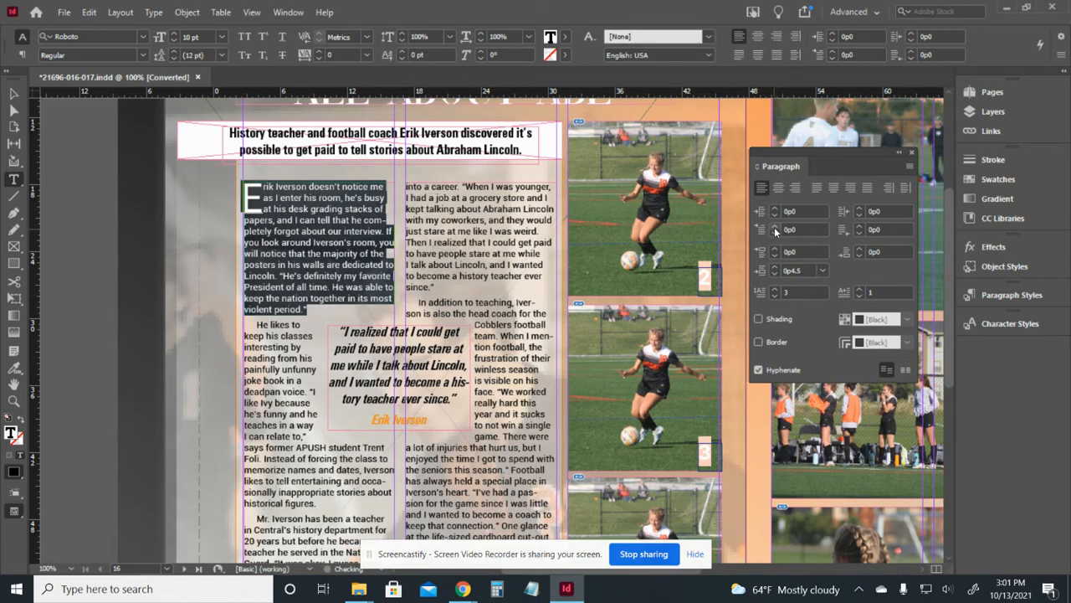
Select the first and following paragraphs to compare their indents.
left_click(299, 308)
left_click_drag(325, 312, 244, 186)
left_click(274, 358)
left_click_drag(245, 320, 495, 459)
left_click(459, 492)
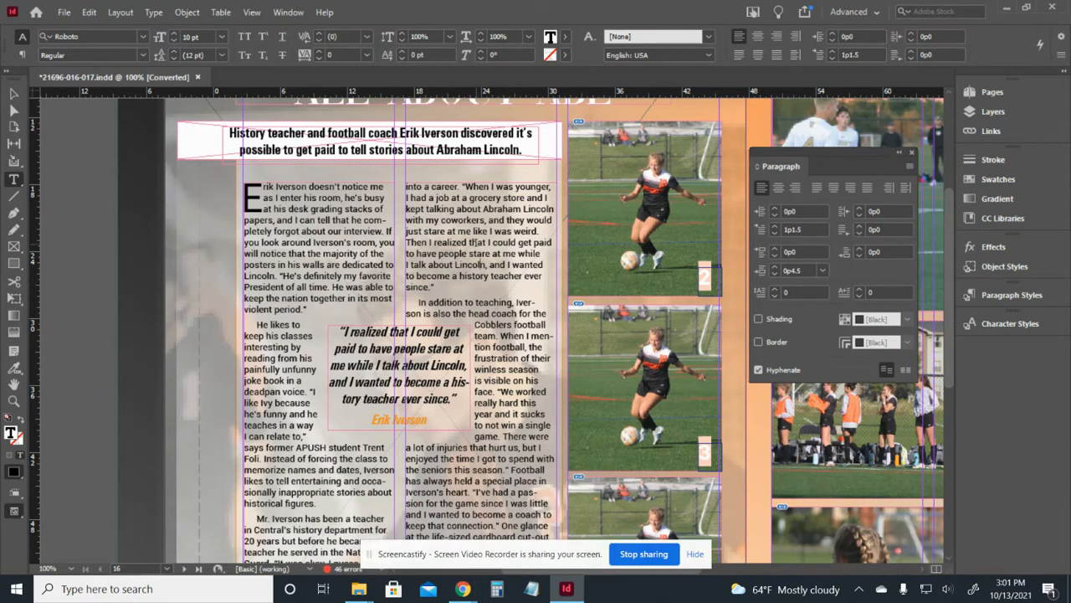
Zoom in on the pull quote and select the funny, relatable quote in column one.
scroll(474, 242, "down", 1)
left_click(15, 94)
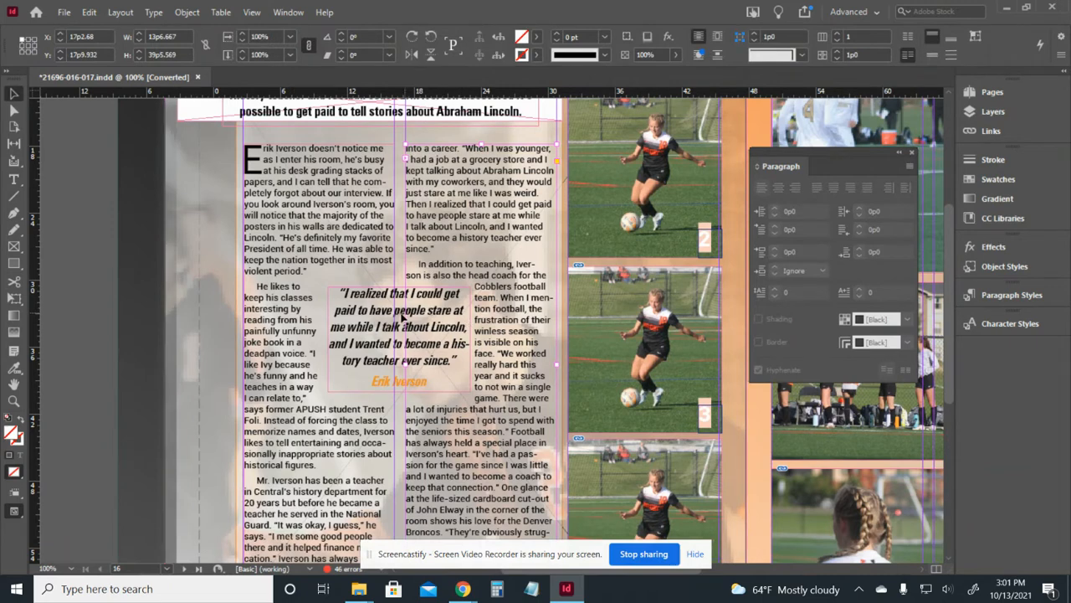
left_click(403, 319)
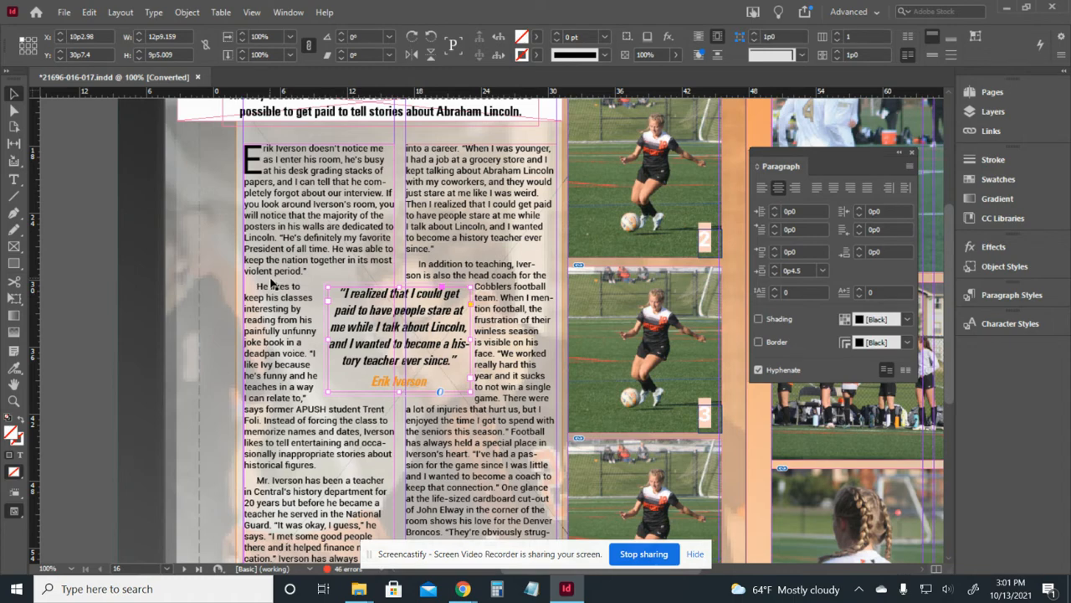
key("ctrl+equal")
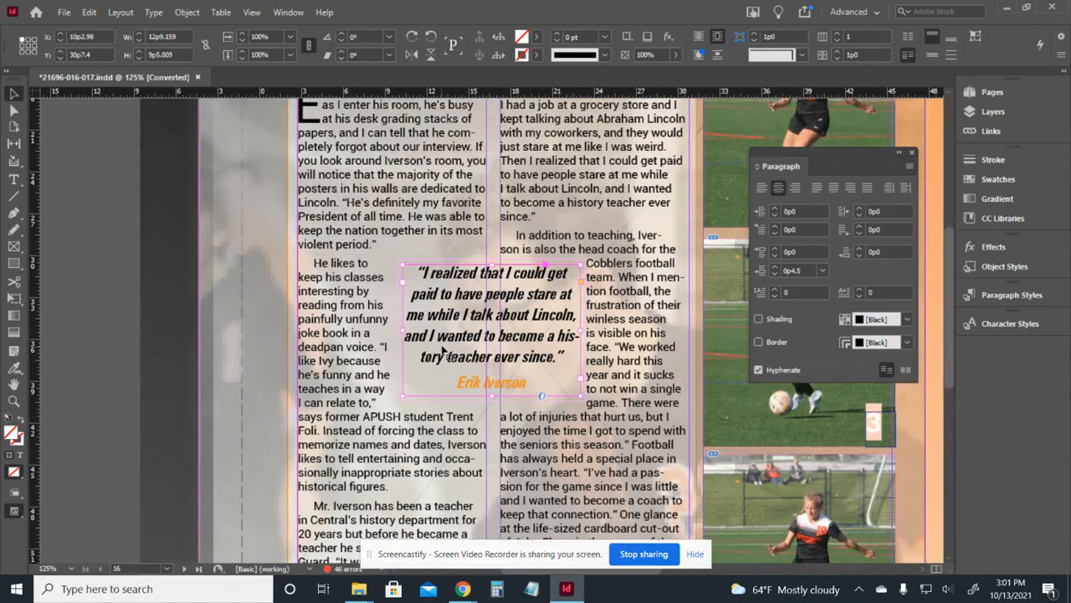
double_click(384, 351)
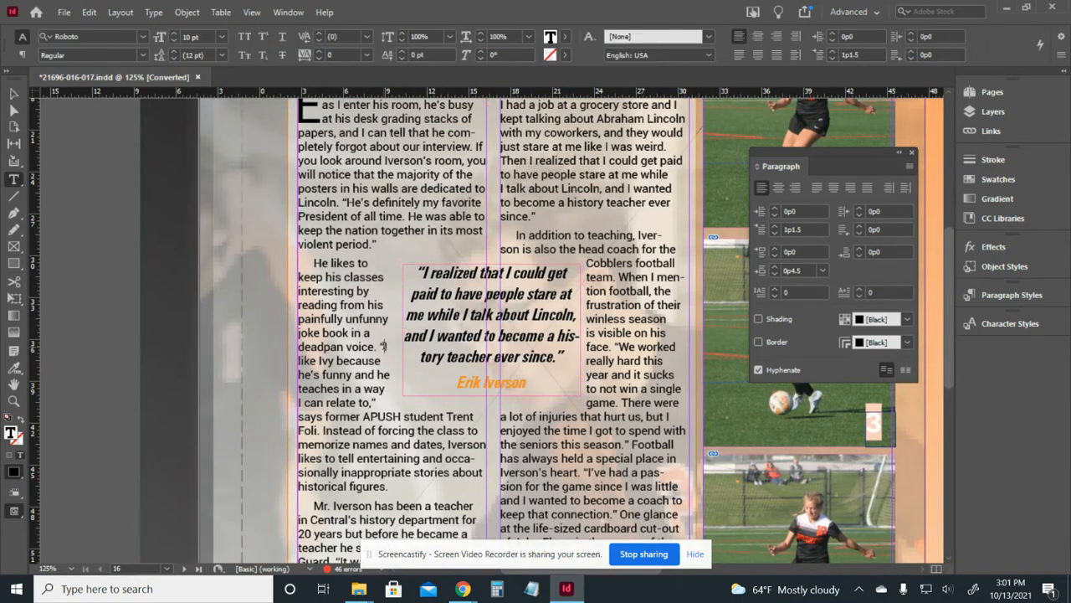
left_click_drag(384, 346, 374, 402)
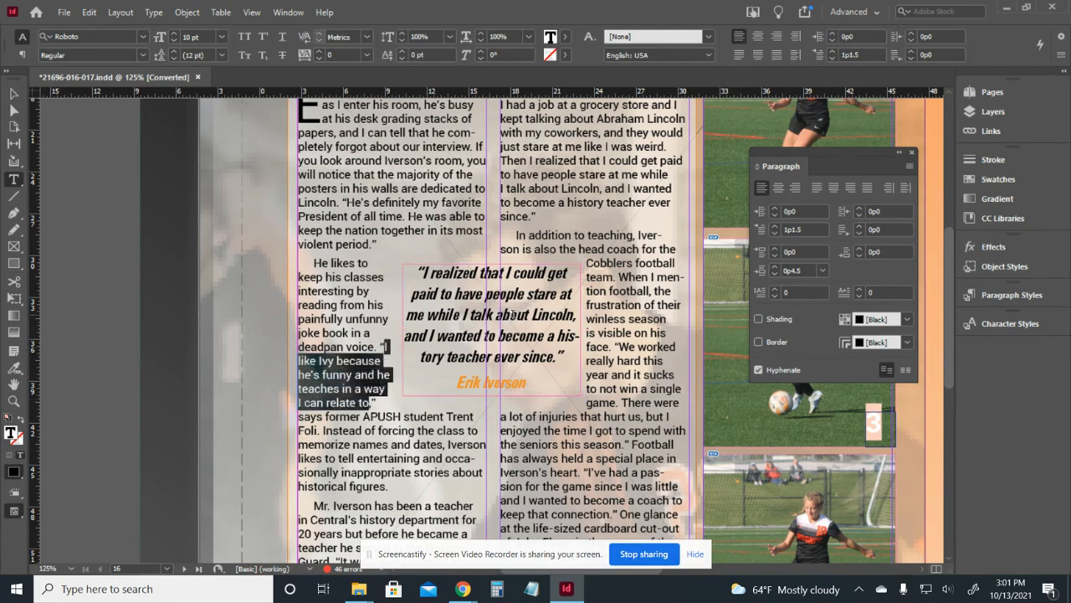
Paste the copied quote over the existing pull-quote text.
left_click(552, 355)
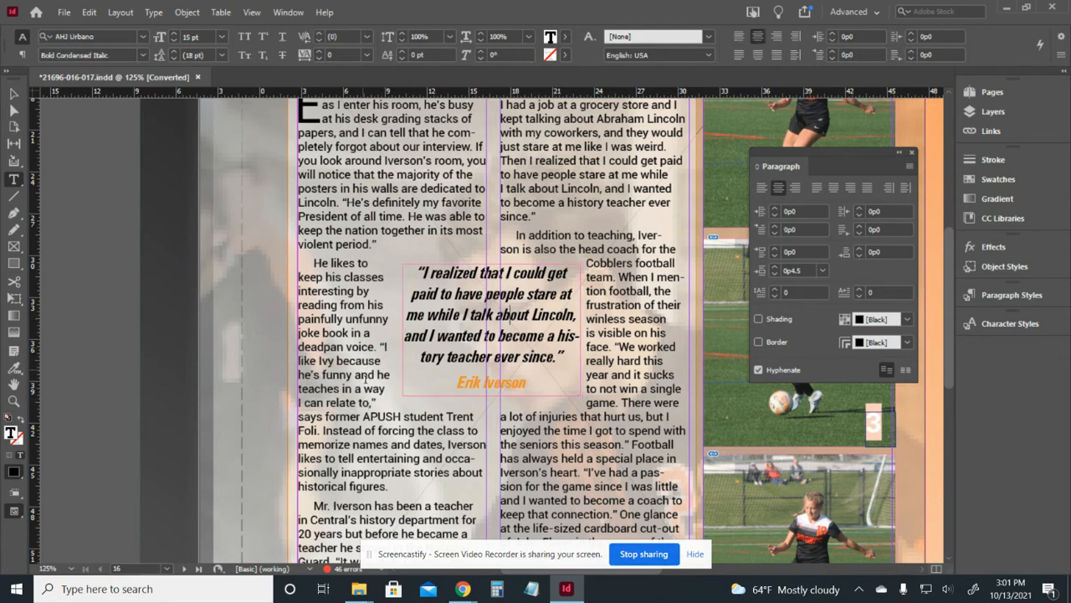
left_click_drag(558, 354, 423, 273)
key("Escape")
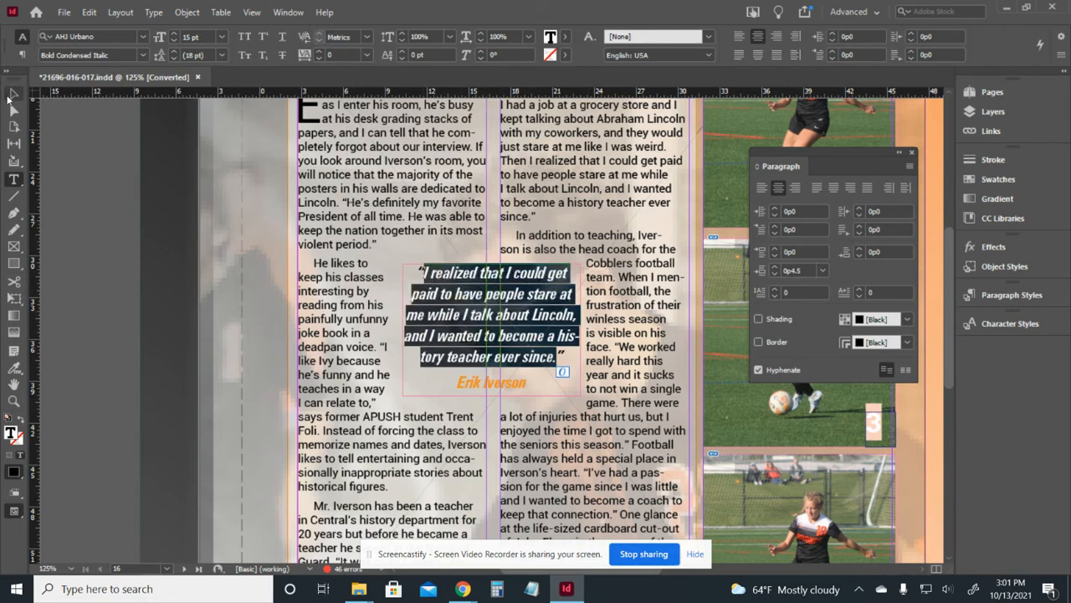
double_click(494, 325)
left_click_drag(554, 355, 426, 276)
right_click(475, 290)
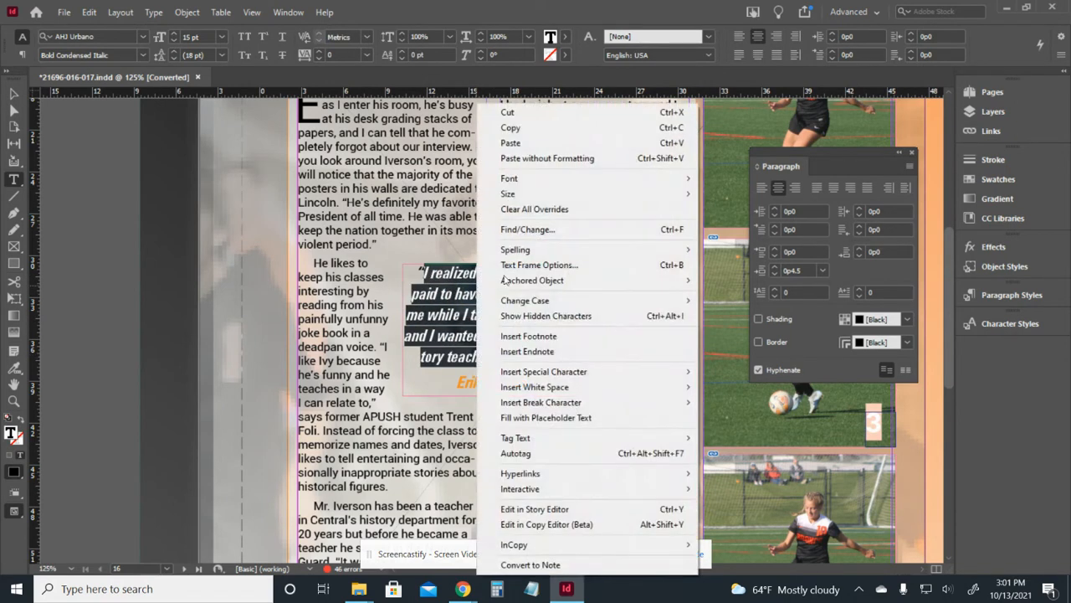
left_click(594, 144)
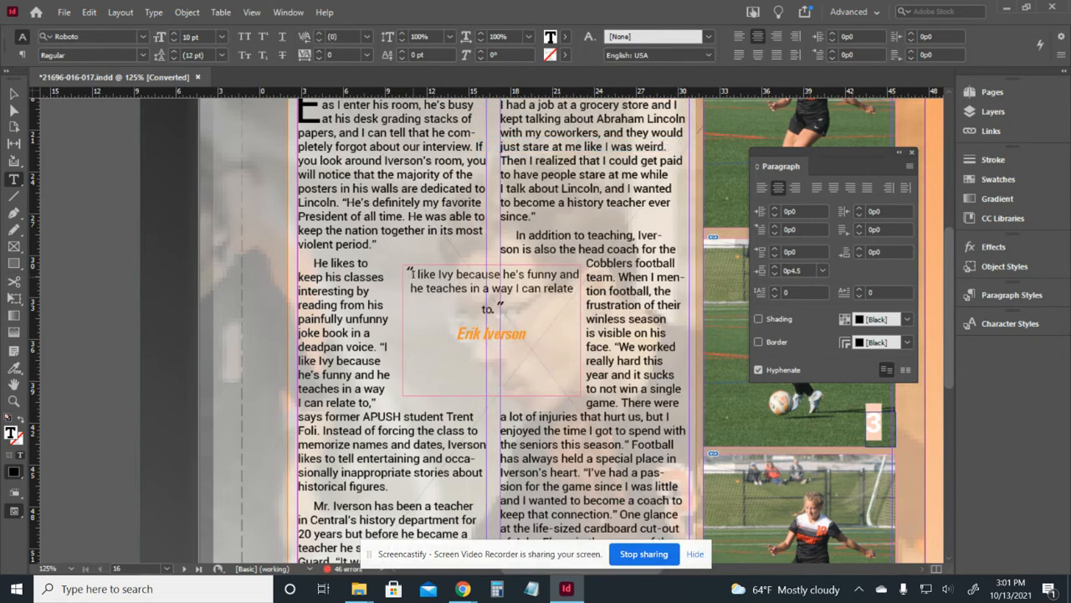
key("Escape")
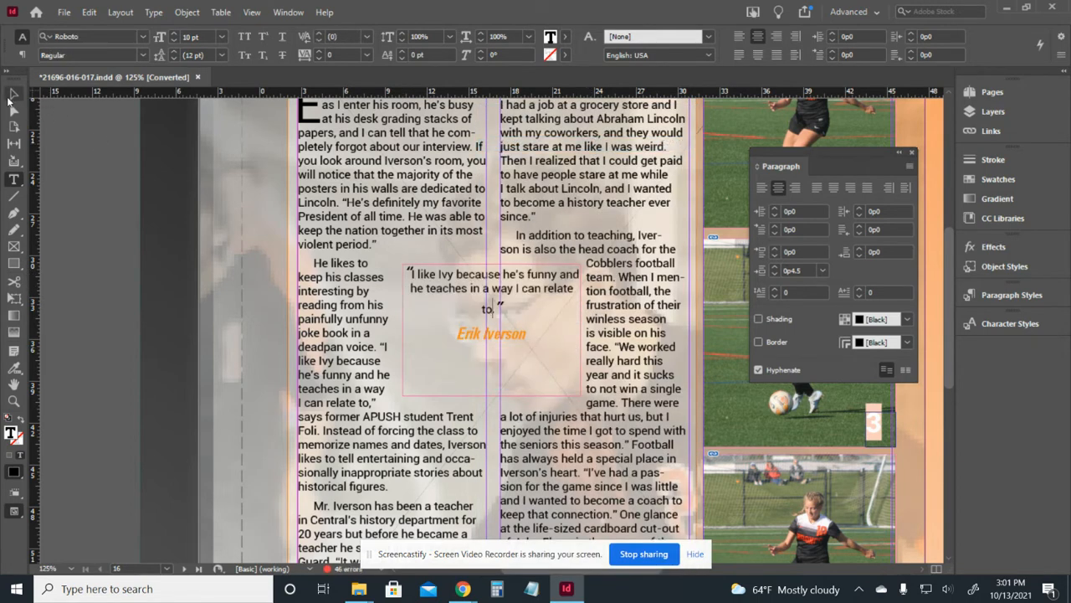
Undo the earlier paste and paste the new quote into the pull quote without formatting.
left_click(141, 249)
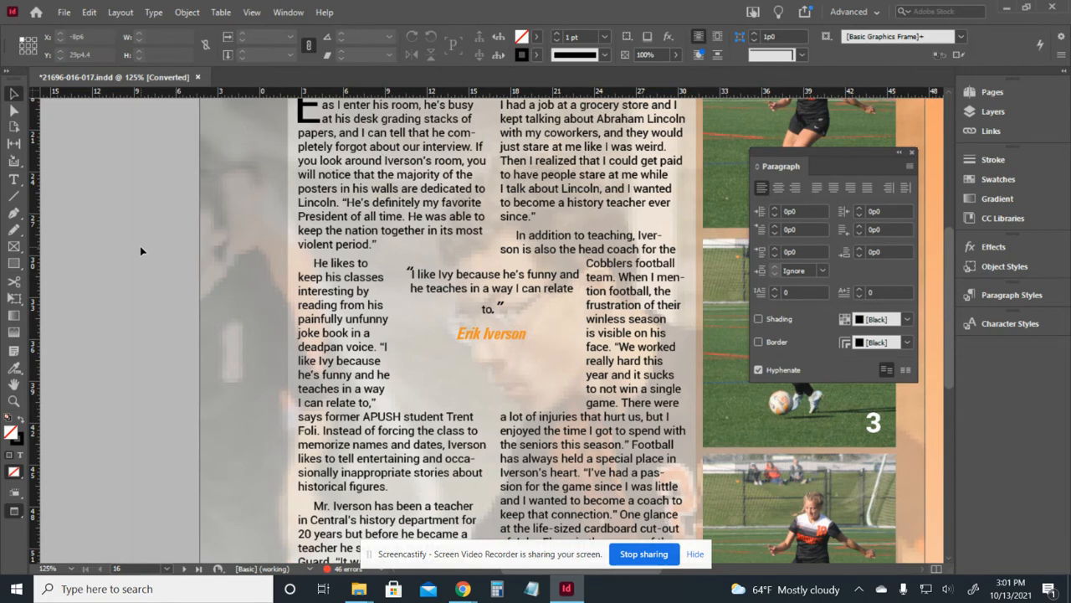
key("w")
key("ctrl+z")
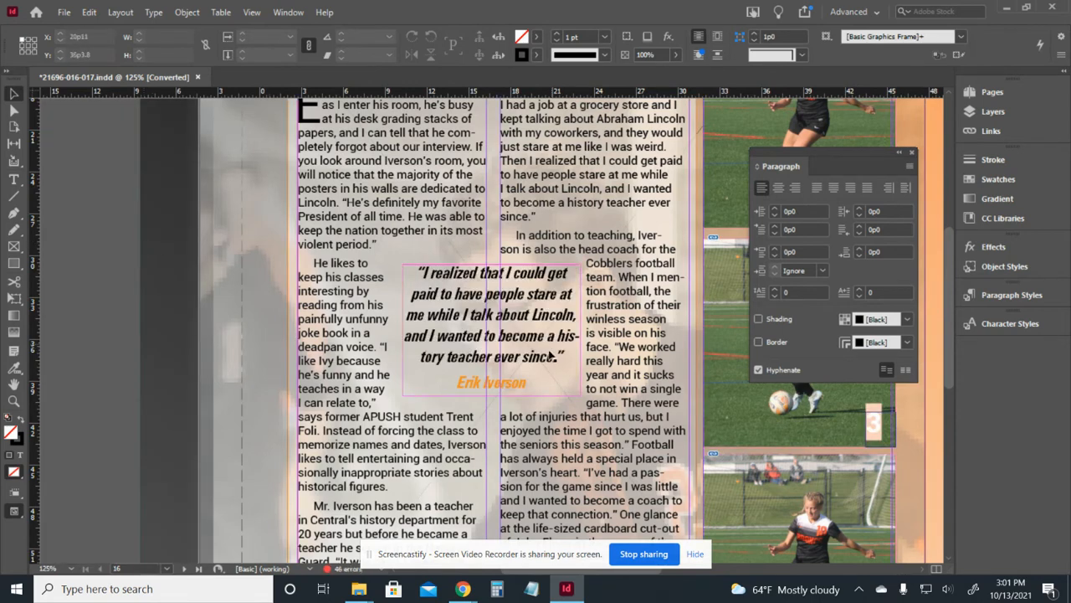
double_click(556, 356)
left_click_drag(556, 355, 423, 273)
right_click(423, 273)
left_click(519, 159)
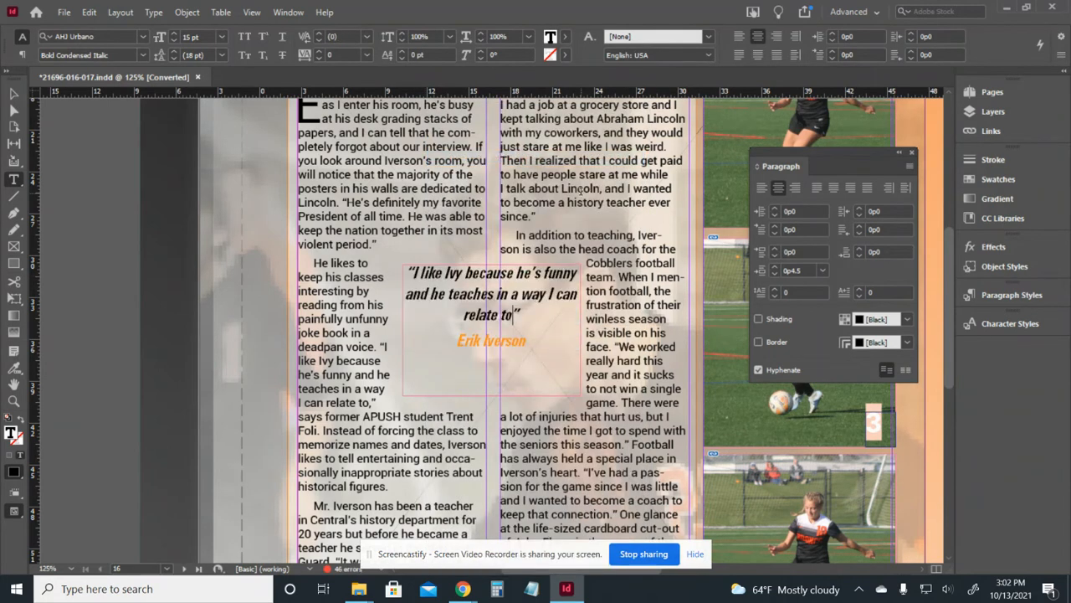
Credit the quote to the former APUSH student, then shorten the frame and nudge it lower.
left_click_drag(528, 343, 457, 340)
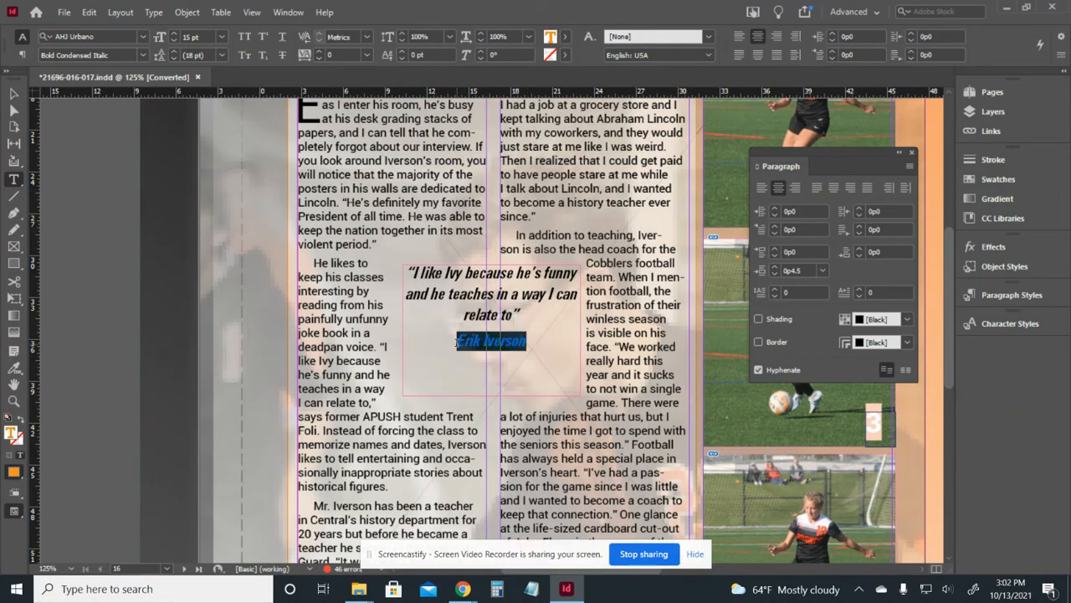
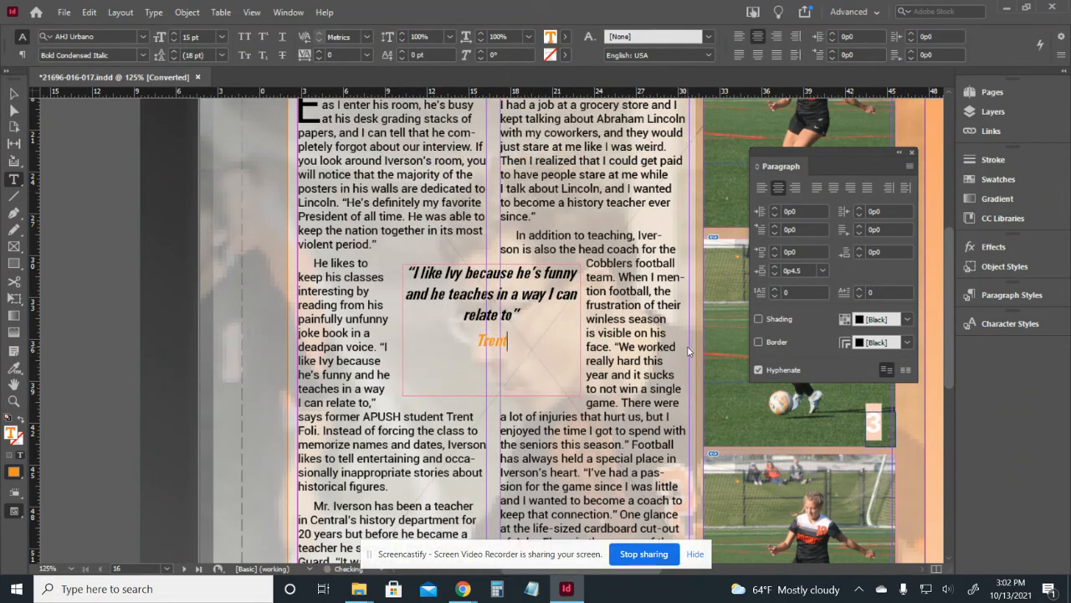
left_click(14, 93)
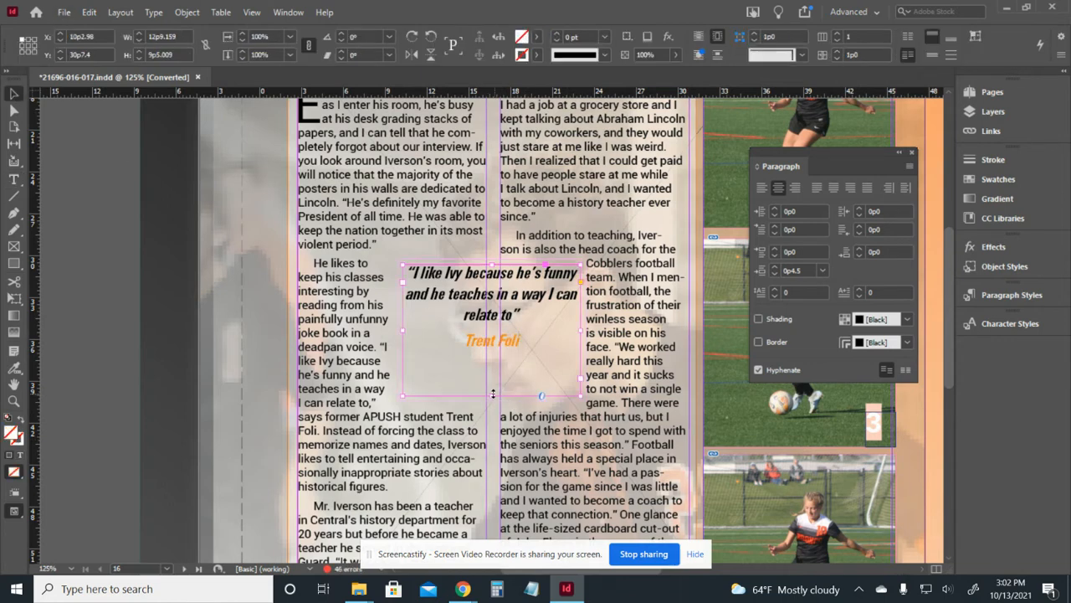
left_click_drag(493, 392, 493, 349)
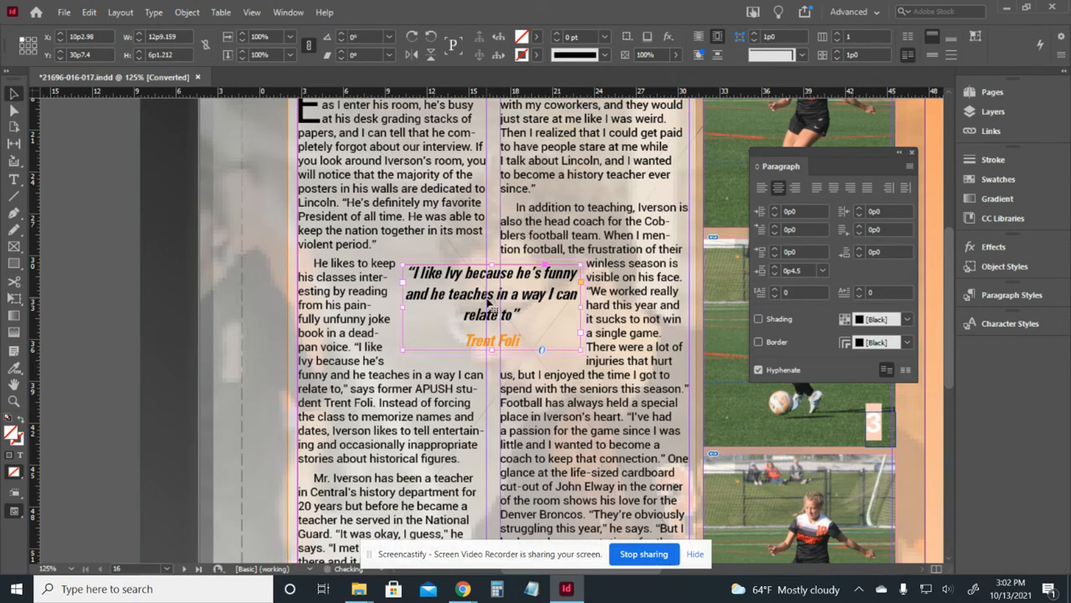
left_click_drag(489, 303, 491, 311)
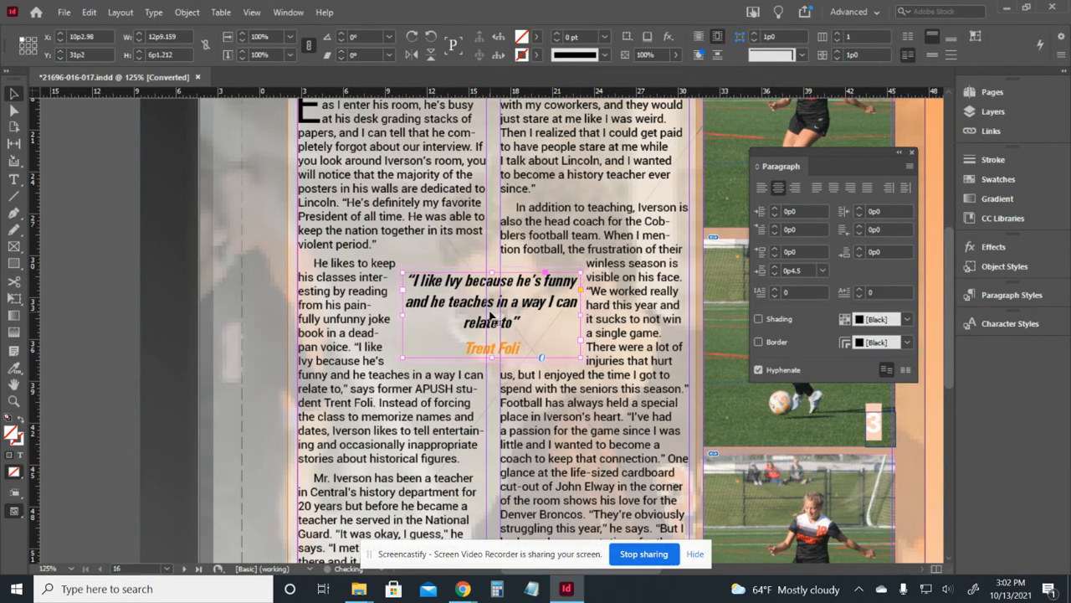
key("ctrl+minus")
key("ctrl+minus")
scroll(492, 314, "down", 2)
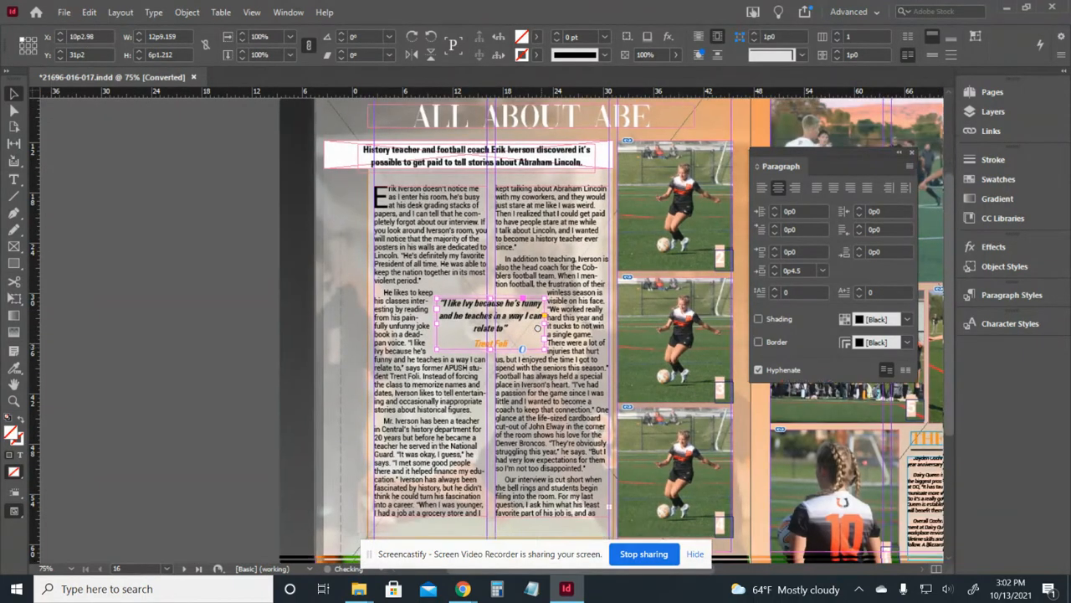
Extend both story column frames downward, lengthening the right column to reveal more text.
left_click(538, 472)
left_click(463, 470, "shift")
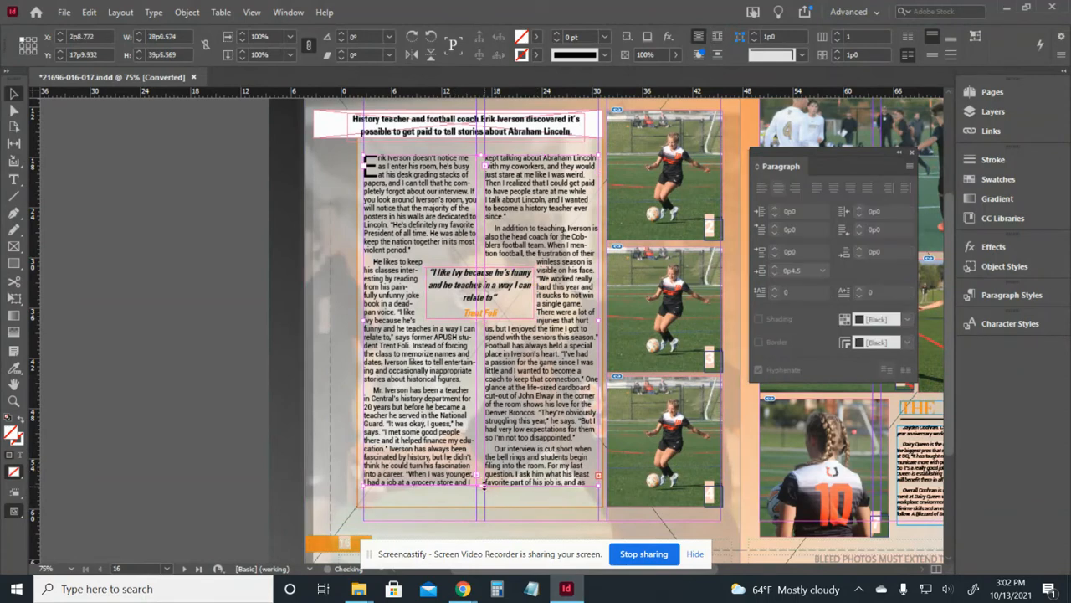
left_click_drag(482, 484, 482, 492)
left_click_drag(481, 487, 481, 485)
key("ctrl+equal")
key("ctrl+equal")
left_click_drag(737, 409, 590, 256)
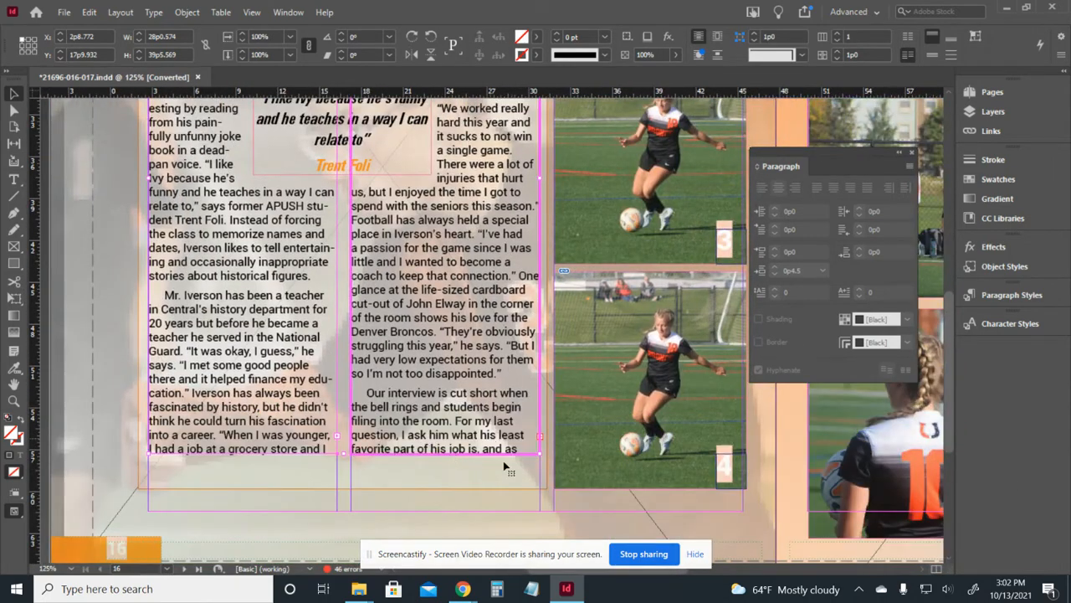
left_click(498, 445)
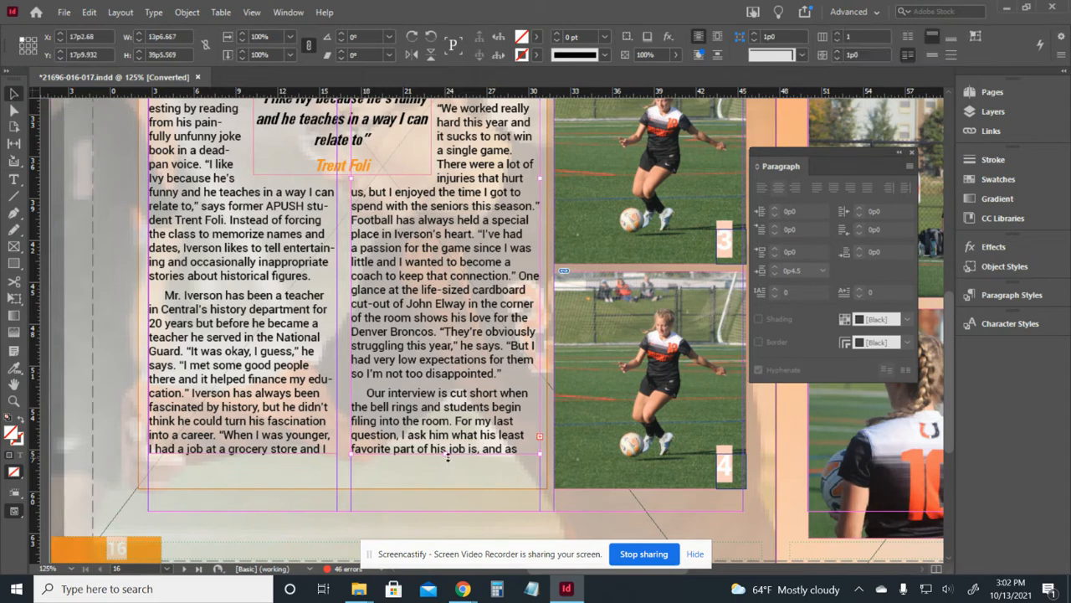
left_click_drag(448, 456, 447, 500)
Lengthen the left column so the story reflows and ends on 'Grading.'.
left_click(255, 440)
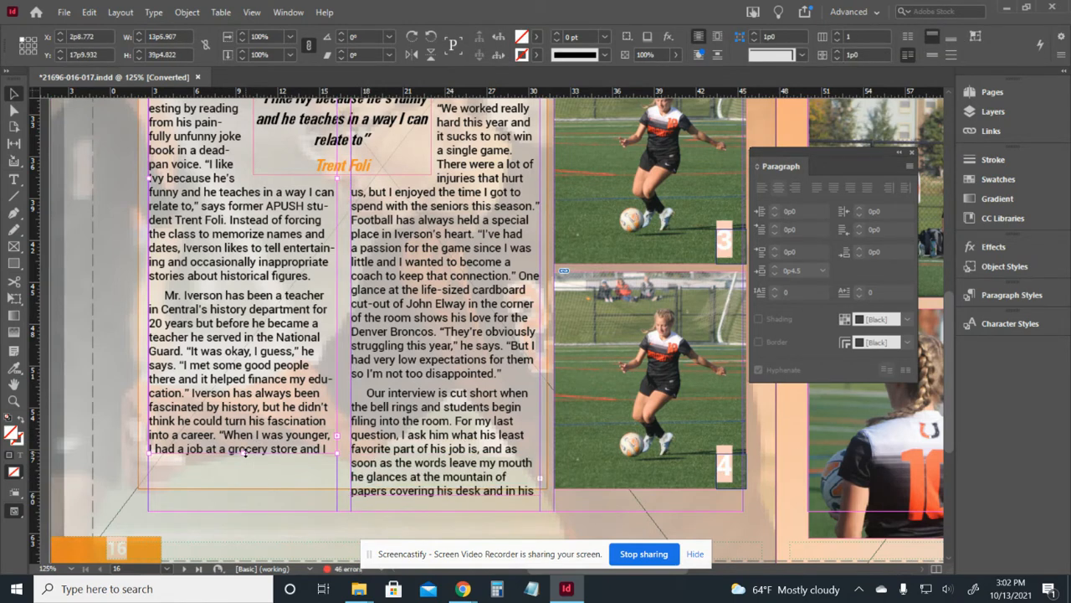
left_click_drag(244, 453, 257, 493)
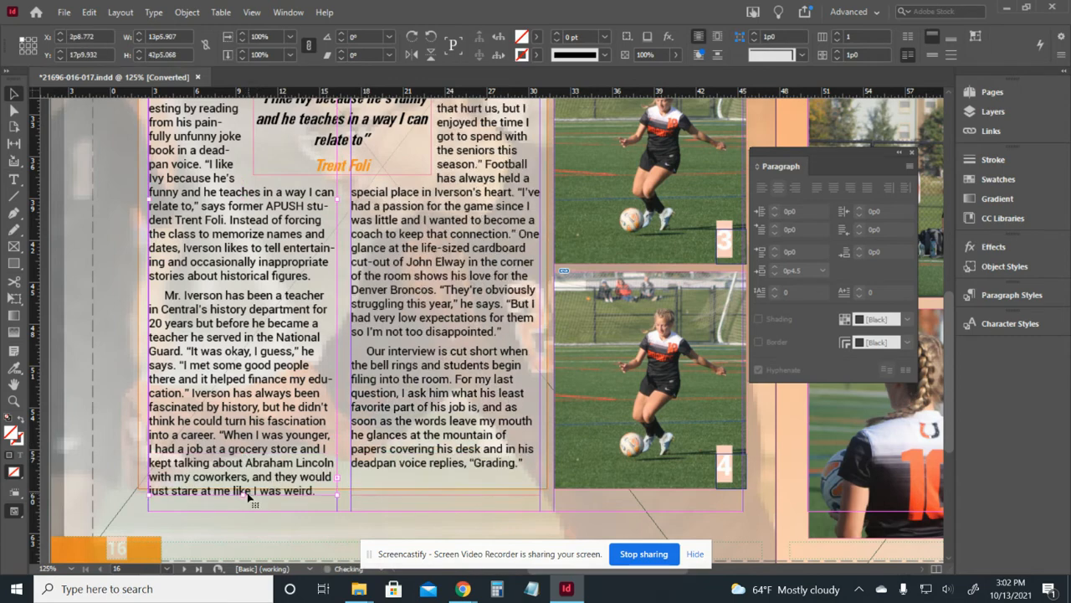
left_click(409, 498)
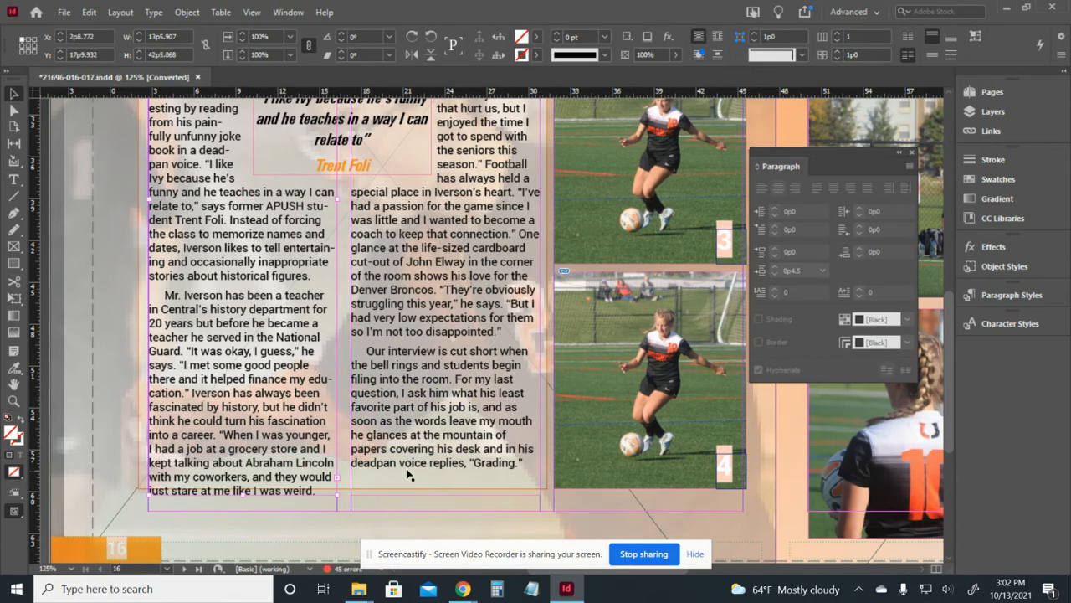
left_click(314, 455, "shift")
scroll(91, 352, "left", 2)
left_click(64, 344)
left_click(365, 303)
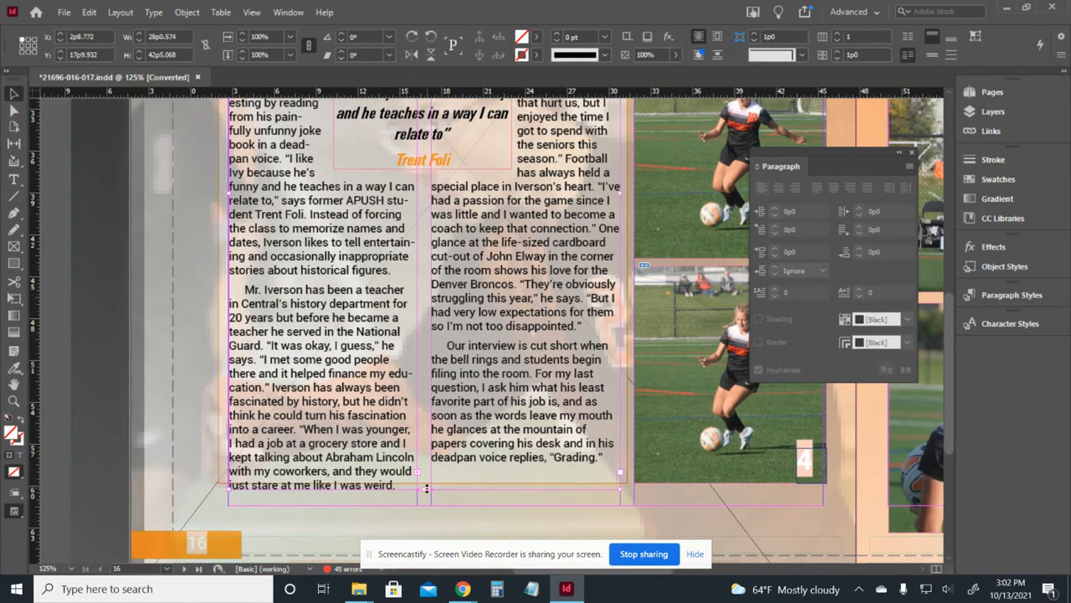
mouse_move(424, 488)
left_mouse_down()
mouse_move(425, 443)
mouse_move(427, 492)
left_mouse_up()
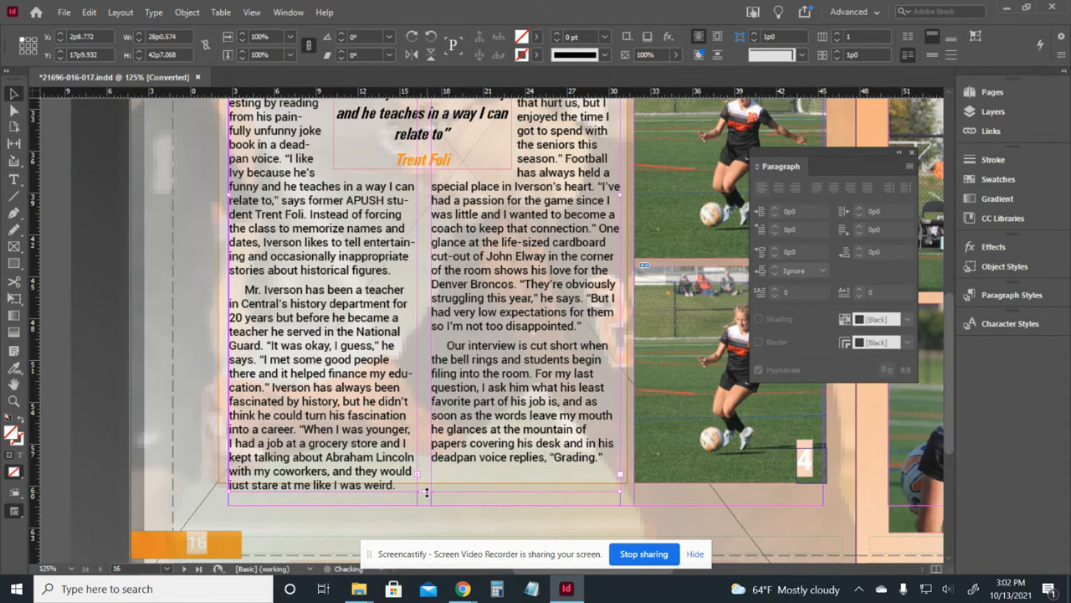
key("ctrl+z")
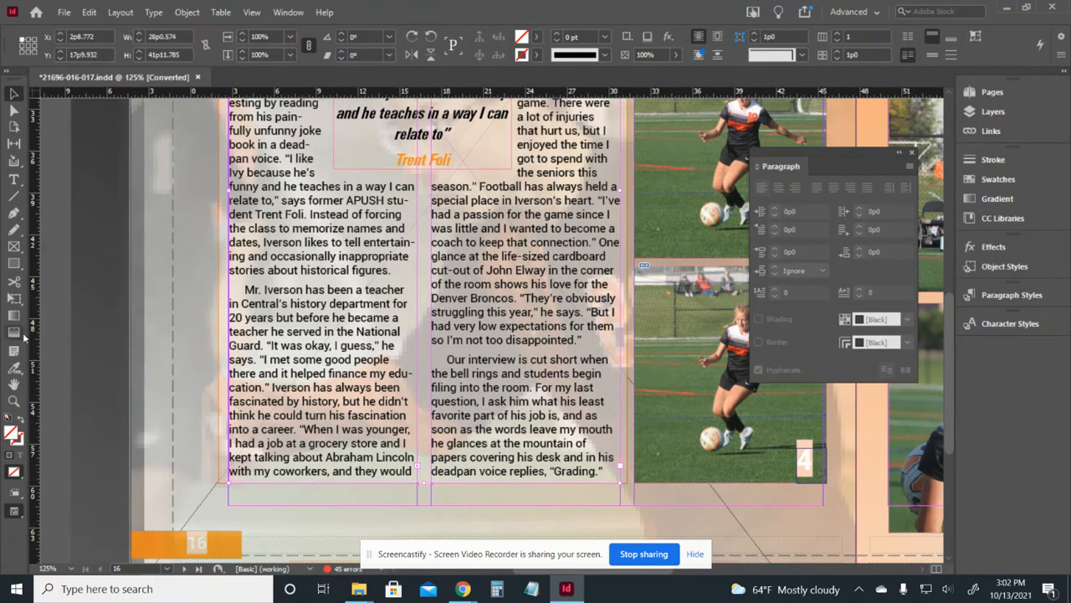
left_click(69, 328)
key("ctrl+minus")
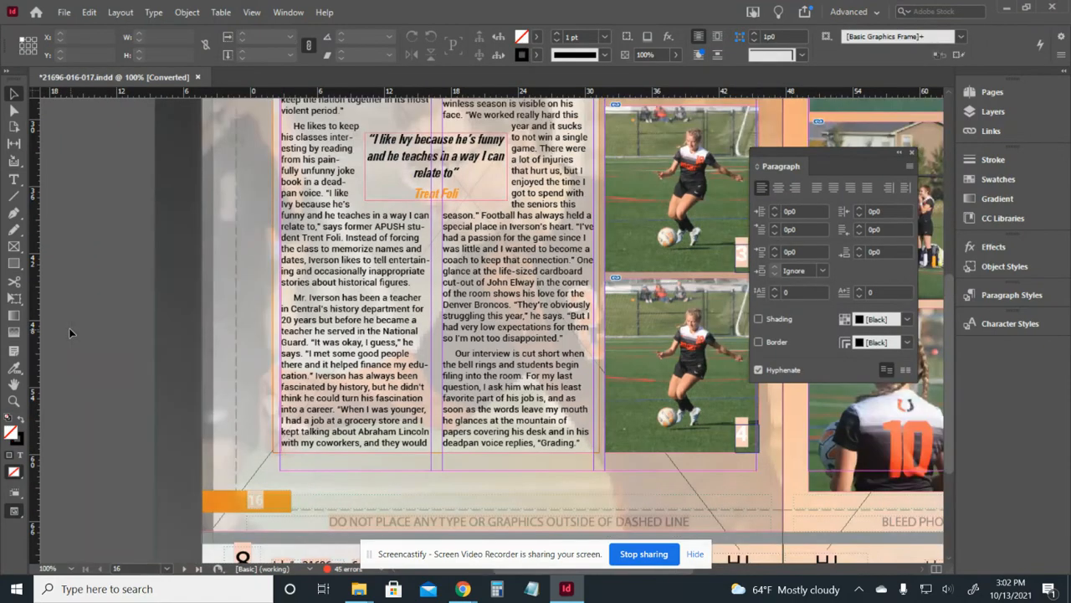
scroll(516, 226, "up", 5)
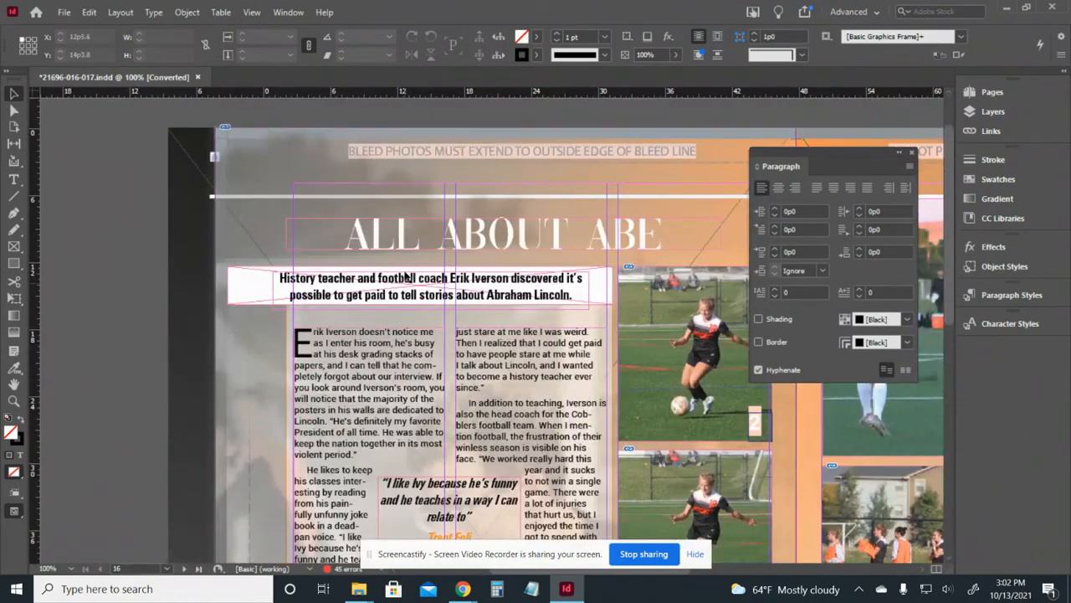
Replace the headline with the 'All about Abe' title copied from the Google Doc.
triple_click(516, 226)
key("ctrl+c")
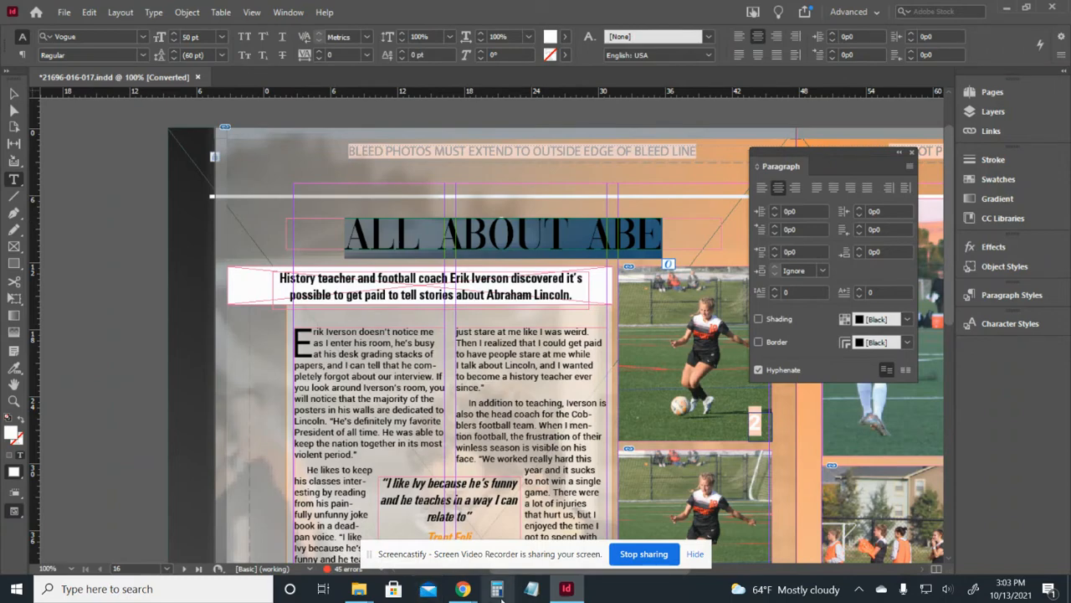
left_click(460, 594)
left_click(404, 526)
scroll(548, 303, "up", 15)
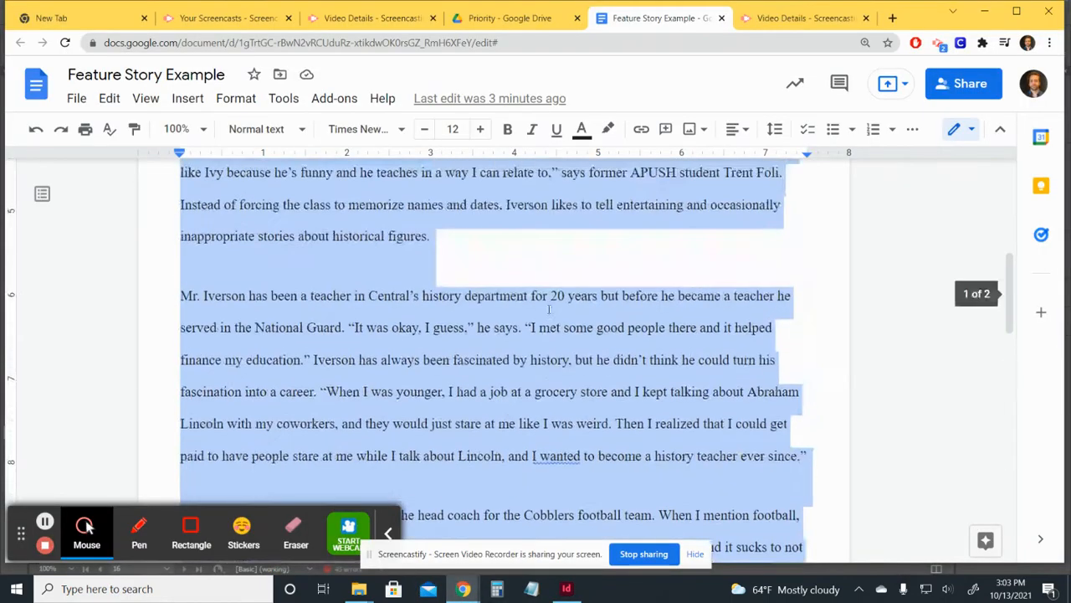
left_click_drag(537, 223, 452, 223)
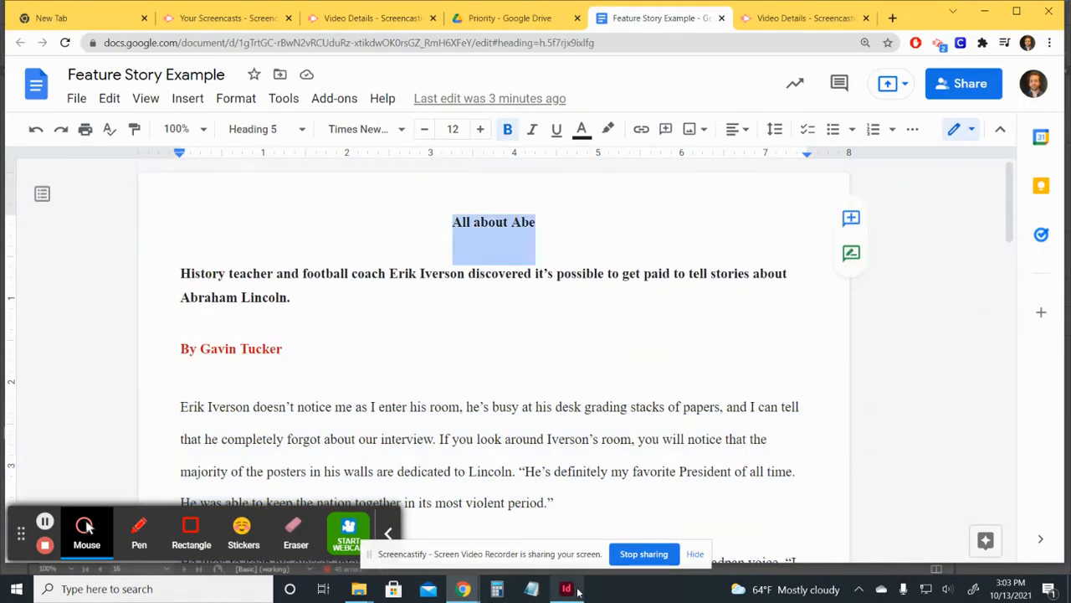
left_click(567, 589)
triple_click(521, 251)
right_click(517, 247)
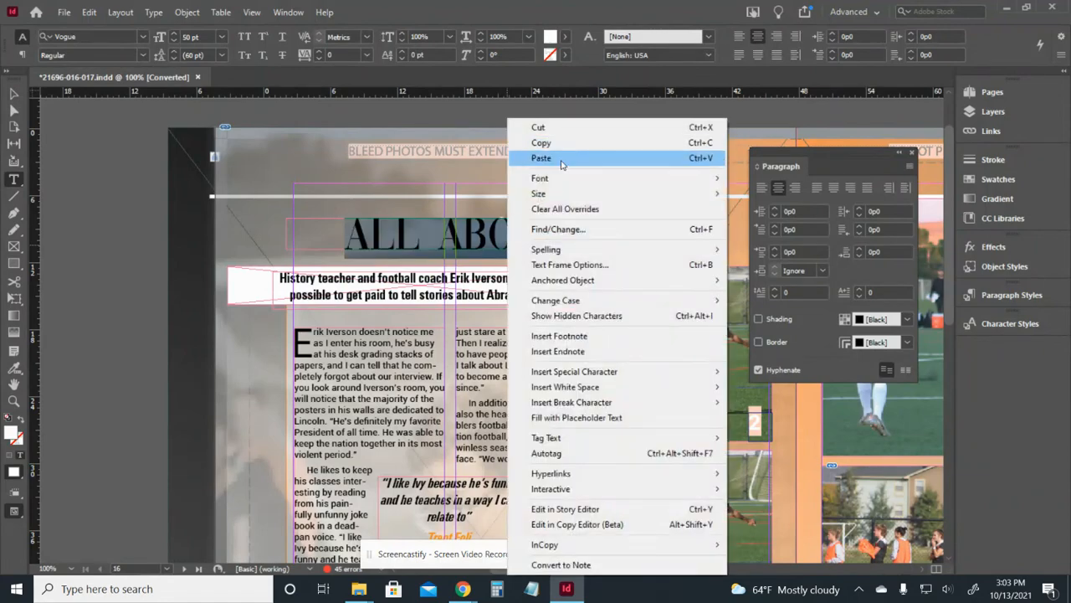
left_click(535, 159)
Replace the deck with the deck sentence copied from the Google Doc.
left_click(463, 588)
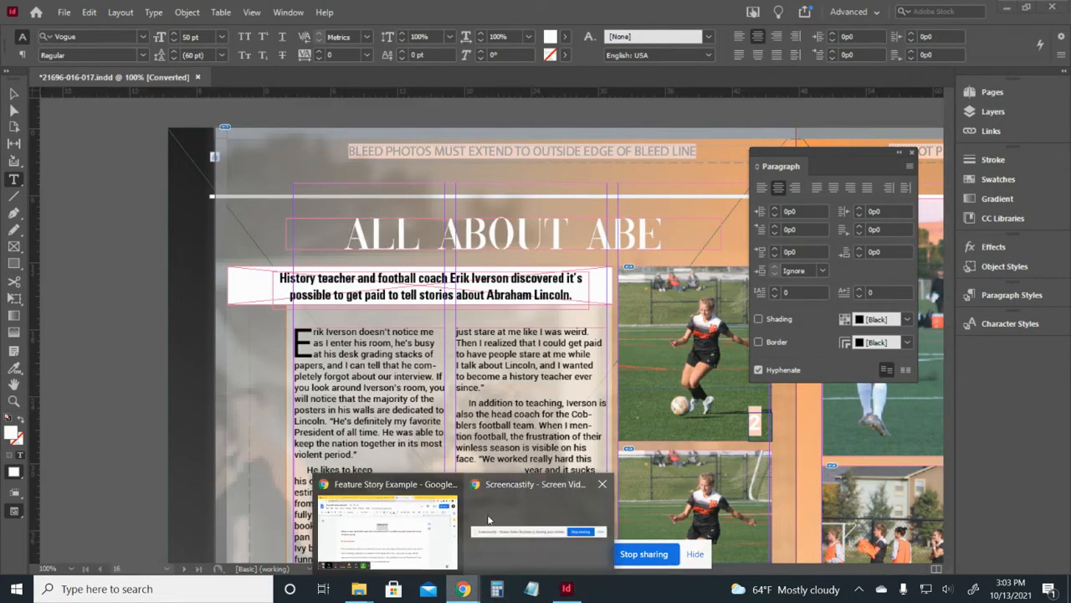
left_click(385, 519)
left_click_drag(374, 314, 192, 281)
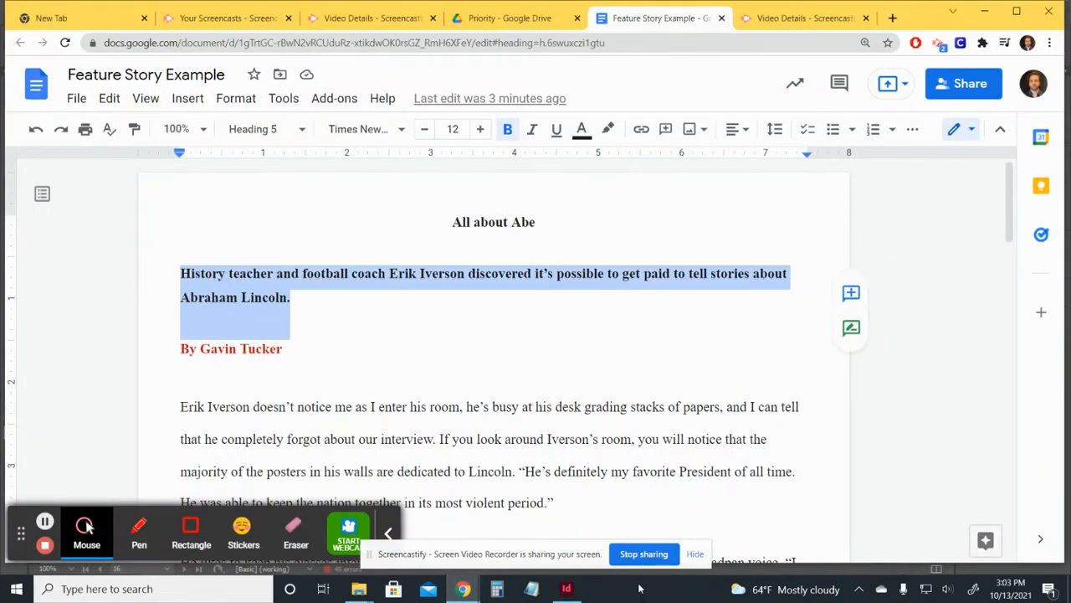
left_click(567, 588)
double_click(491, 280)
double_click(490, 280)
key("ctrl+c")
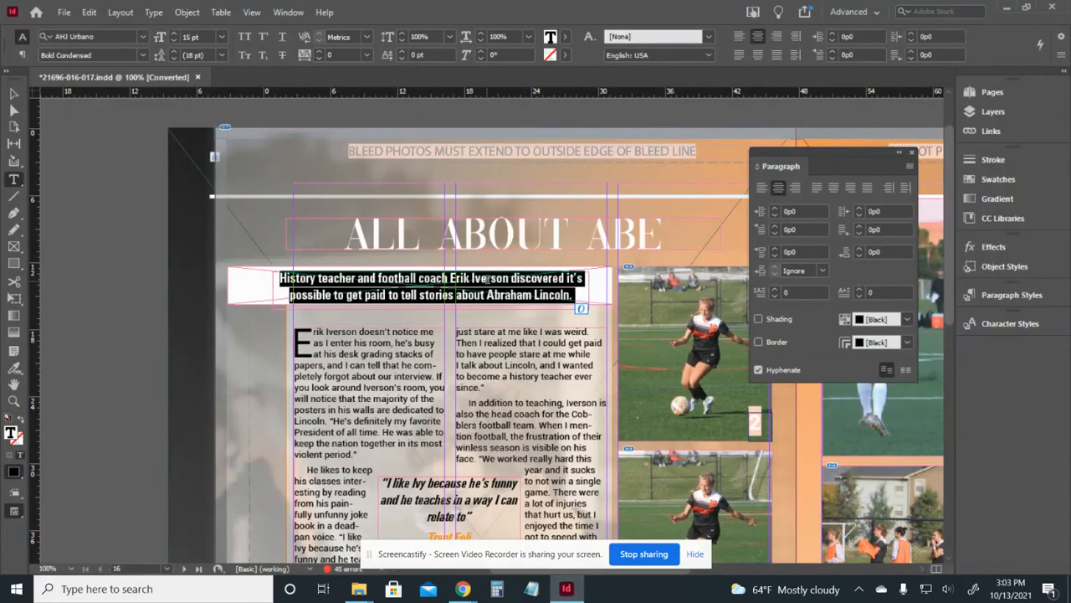
right_click(489, 279)
left_click(536, 158)
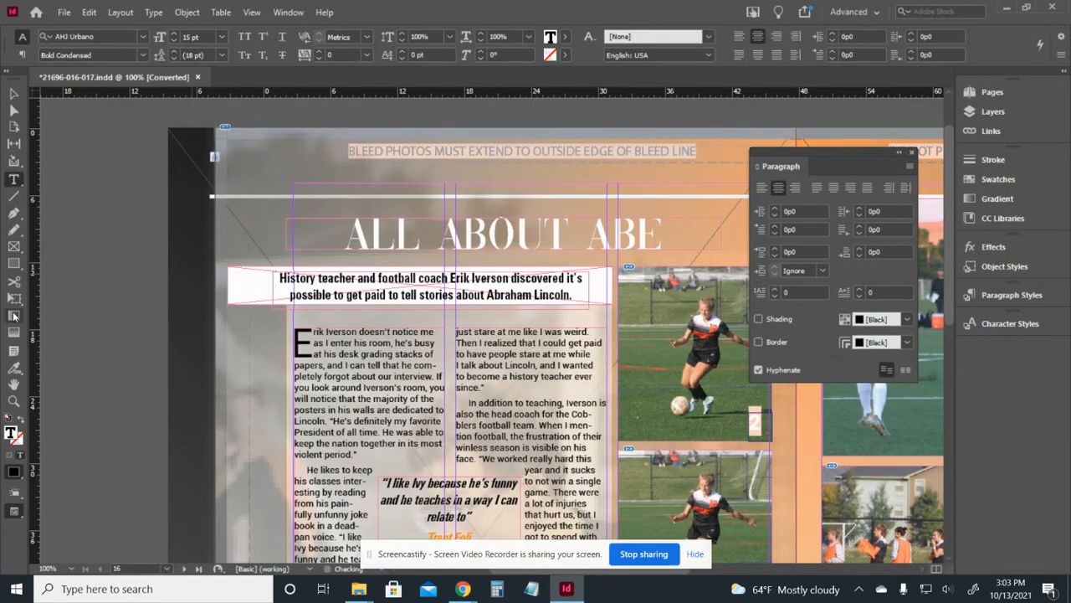
left_click(14, 93)
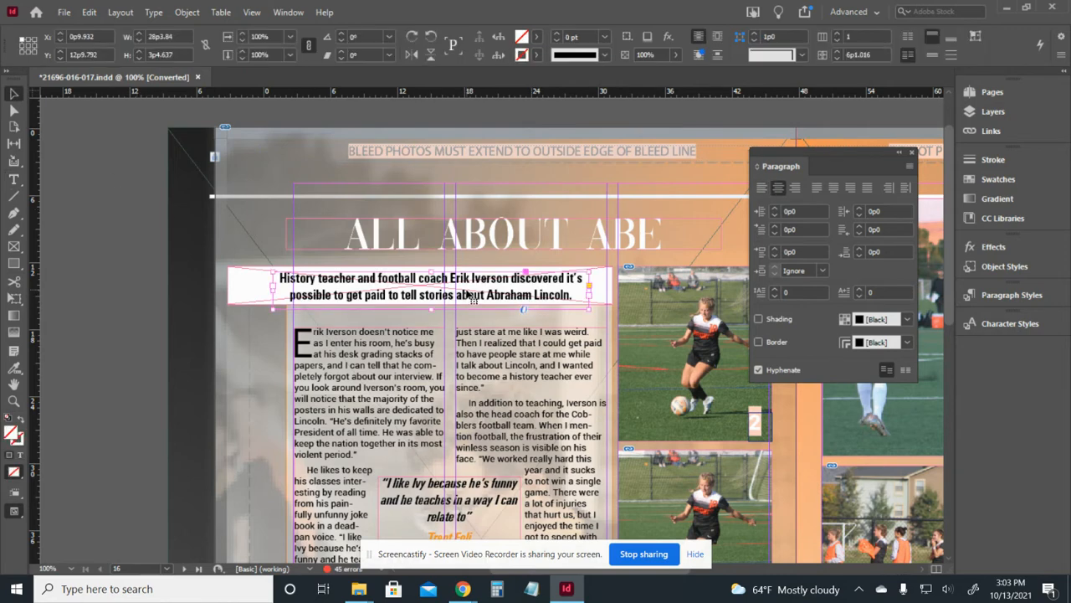
Nudge the deck frame right, then view the whole spread in Preview mode, zoomed out.
mouse_move(474, 297)
left_mouse_down()
mouse_move(494, 299)
mouse_move(460, 316)
mouse_move(465, 291)
left_mouse_up()
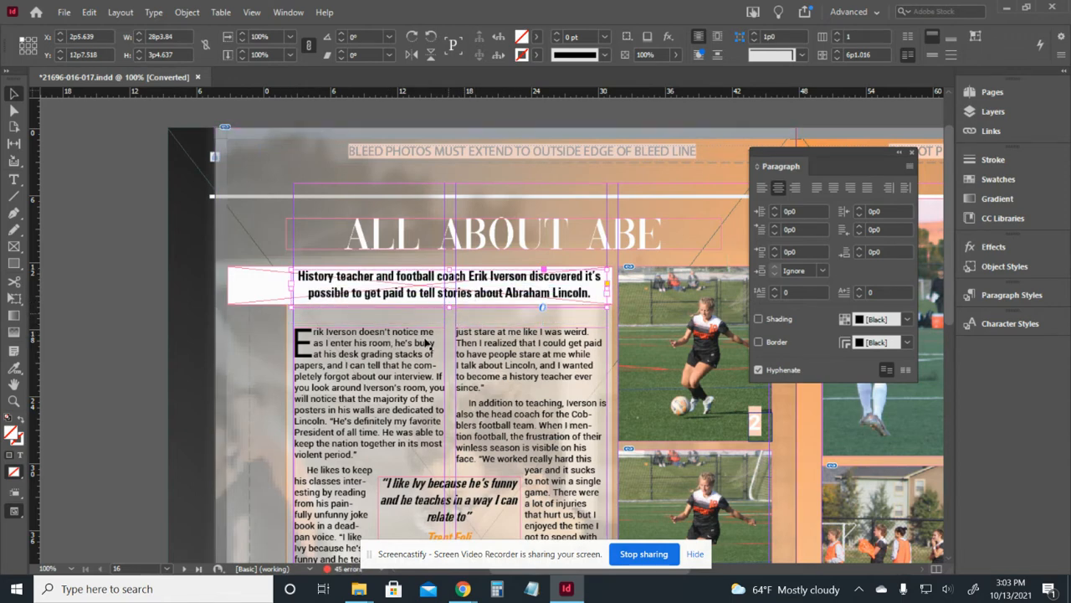
left_click(103, 355)
left_click_drag(699, 404, 609, 357)
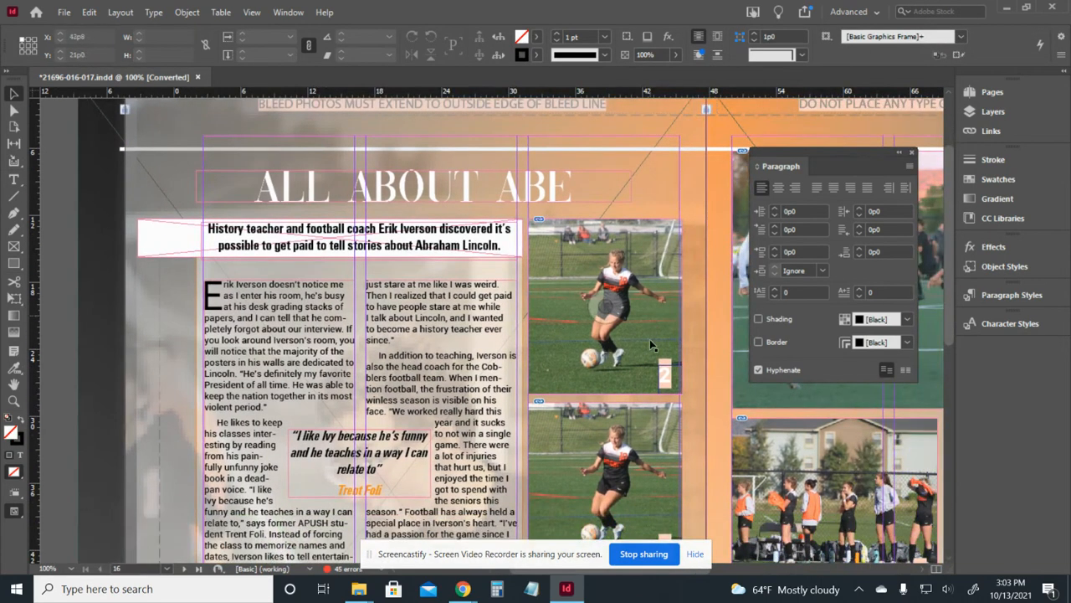
key("w")
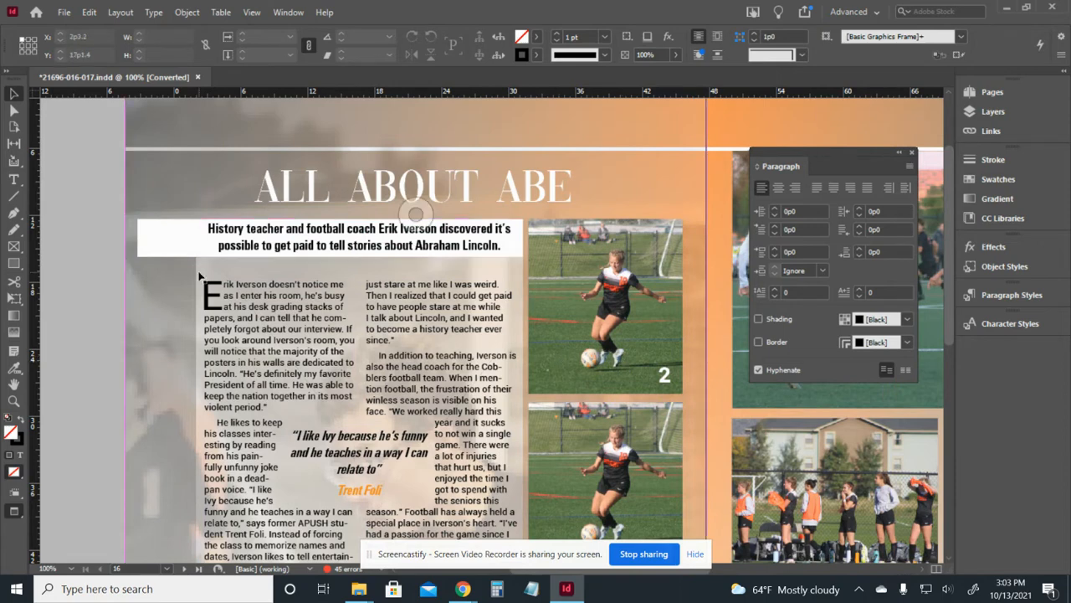
scroll(712, 430, "down", 1)
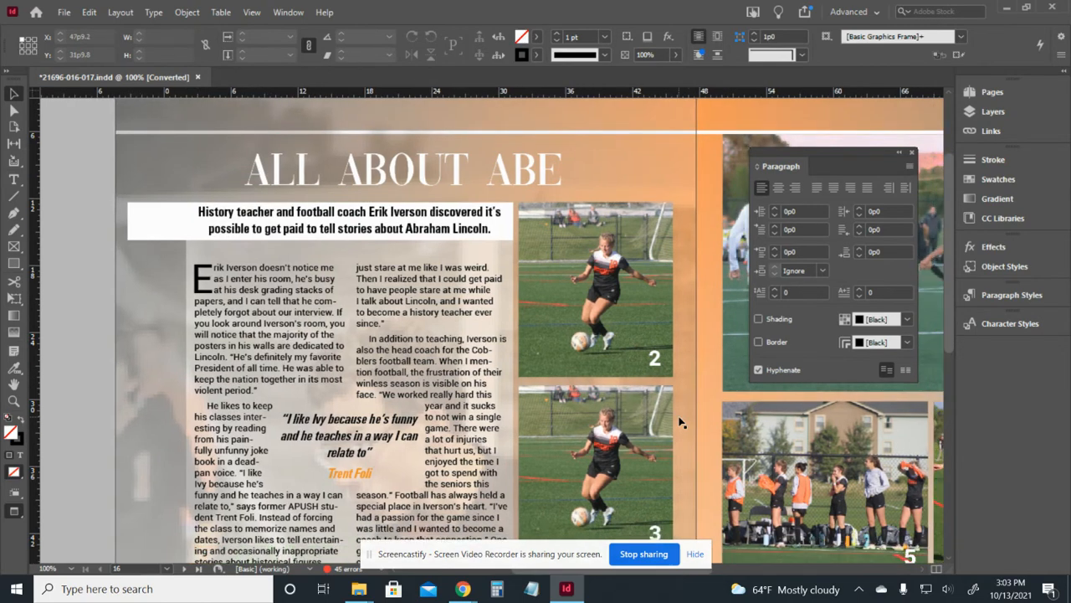
key("ctrl+minus")
key("ctrl+minus")
scroll(561, 460, "right", 3)
scroll(560, 460, "down", 1)
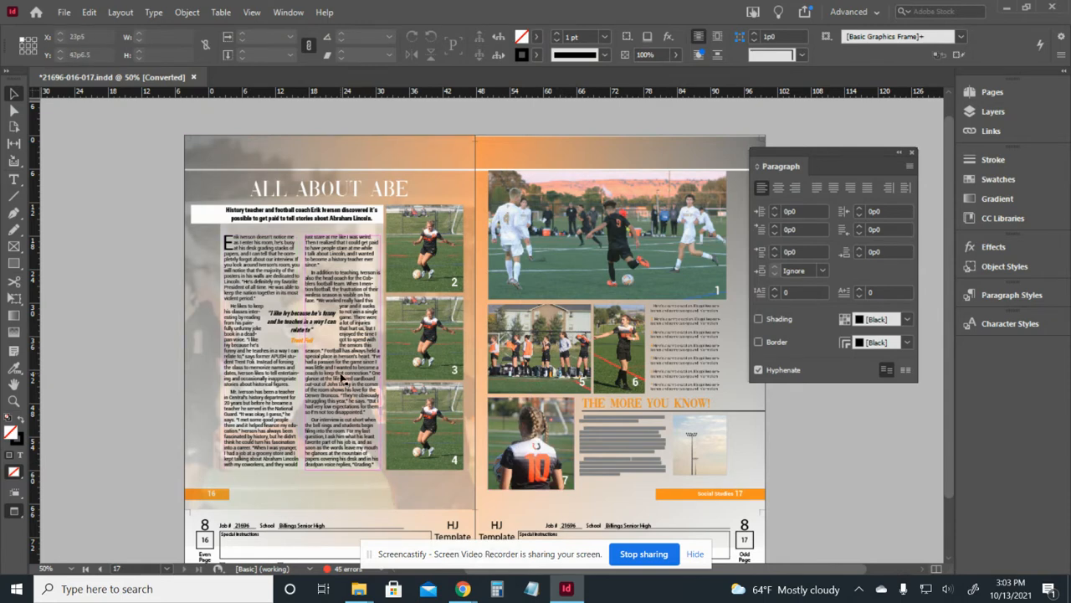
Switch back to Normal view, move the Paragraph panel aside, and zoom into the sidebar headline.
key("w")
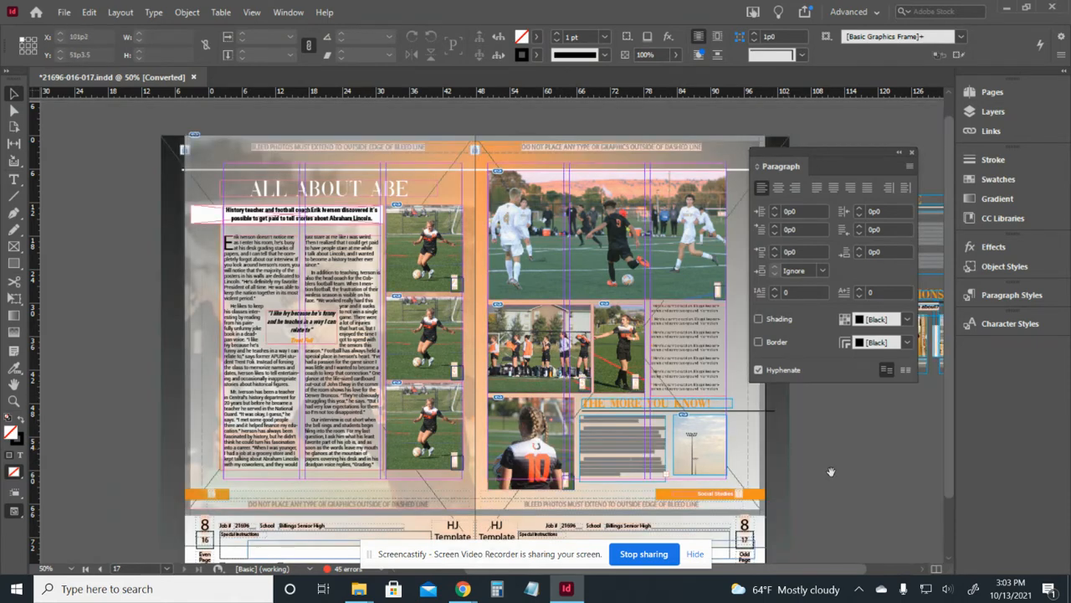
left_click_drag(831, 471, 720, 448)
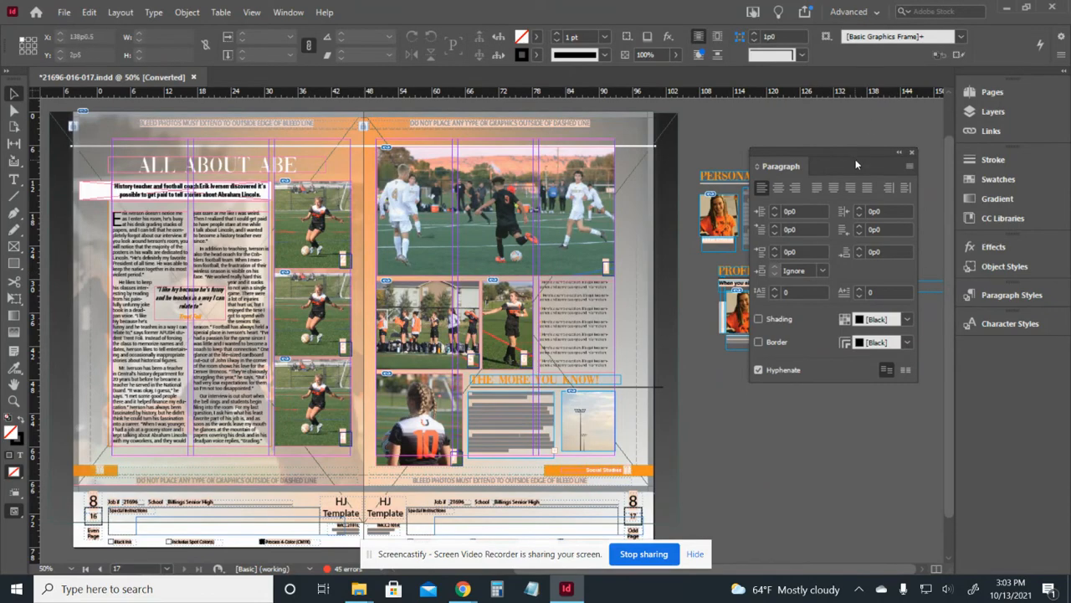
left_click_drag(857, 164, 881, 94)
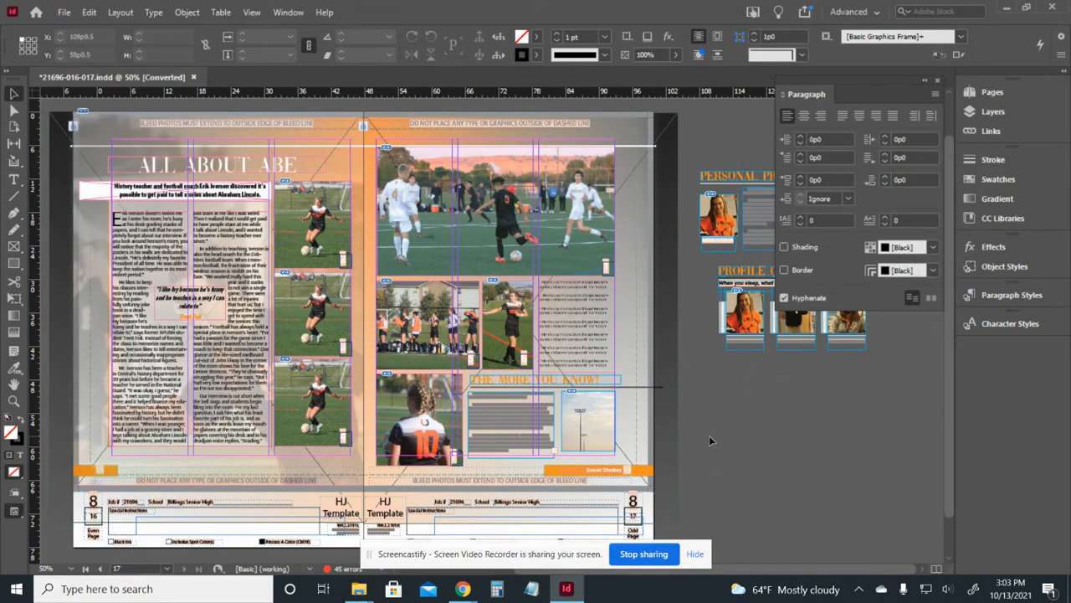
key("ctrl+equal")
key("ctrl+equal")
left_click_drag(710, 439, 668, 429)
double_click(624, 418)
key("ctrl+a")
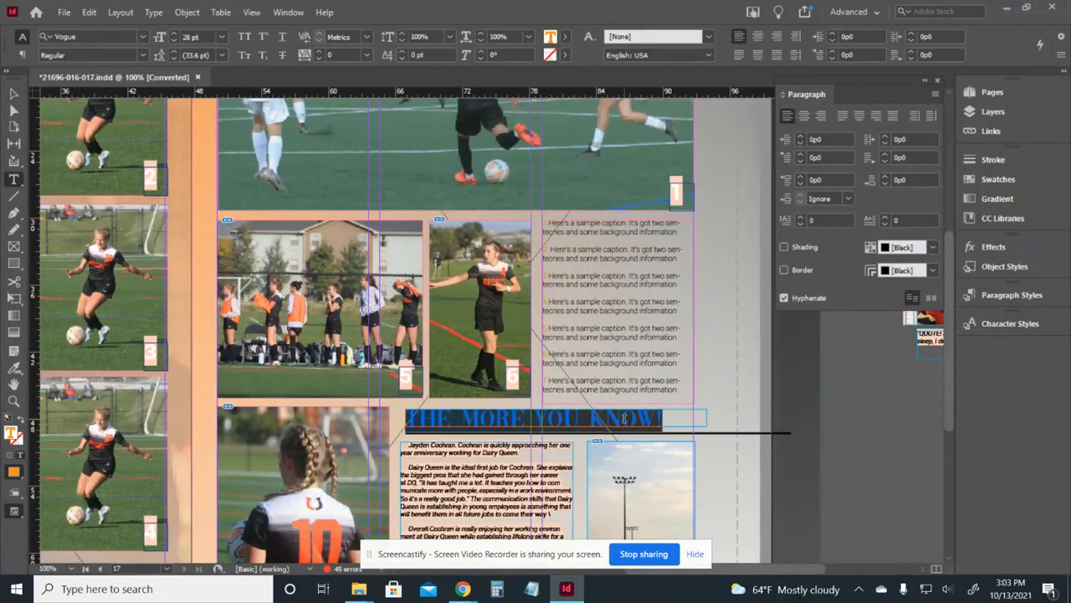
type("MINI TITE!")
key("BackSpace")
key("BackSpace")
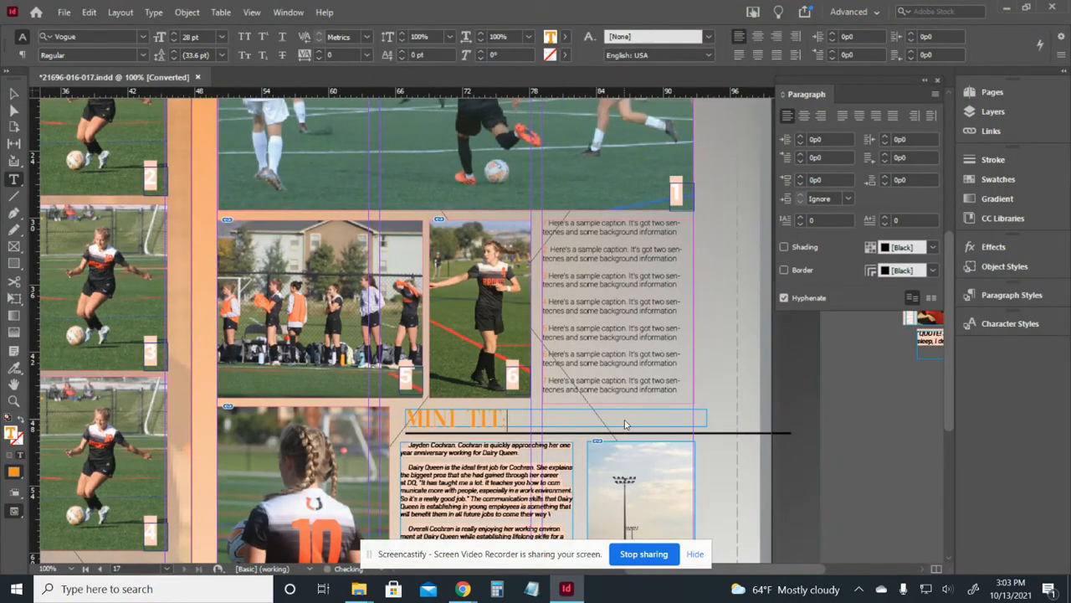
type("LE!")
left_click(529, 458)
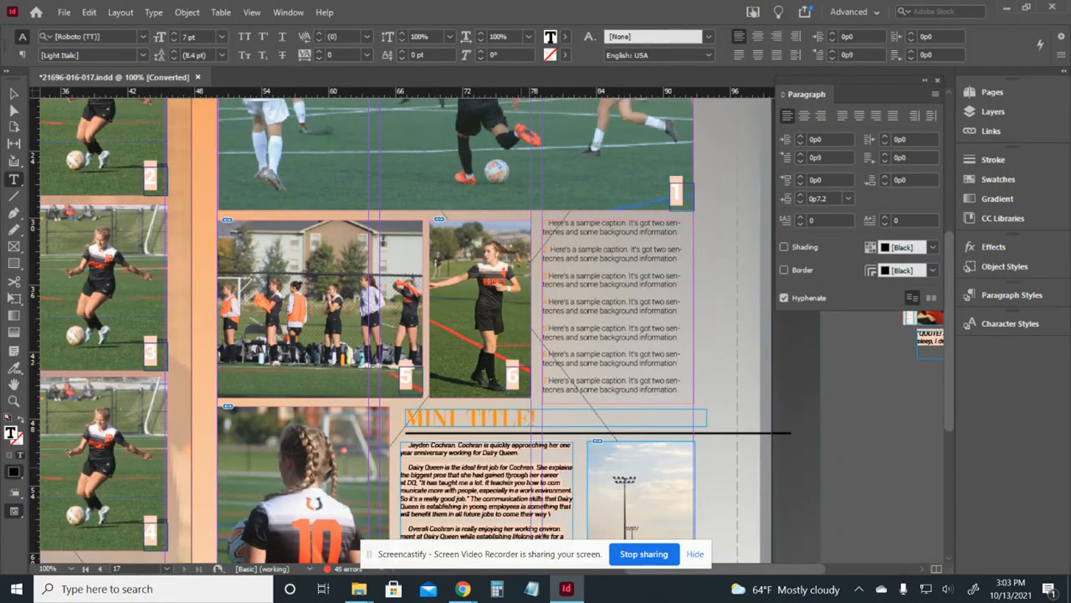
scroll(519, 427, "down", 1)
left_click(15, 93)
key("ctrl+z")
key("ctrl+z")
key("ctrl+z")
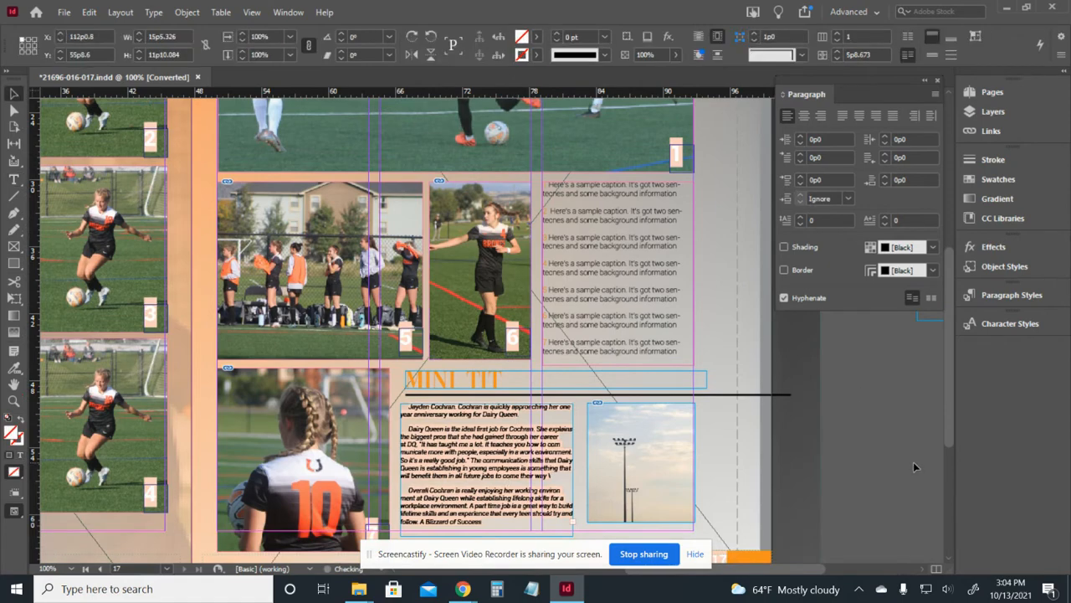
left_click(844, 455)
left_click_drag(883, 427, 603, 430)
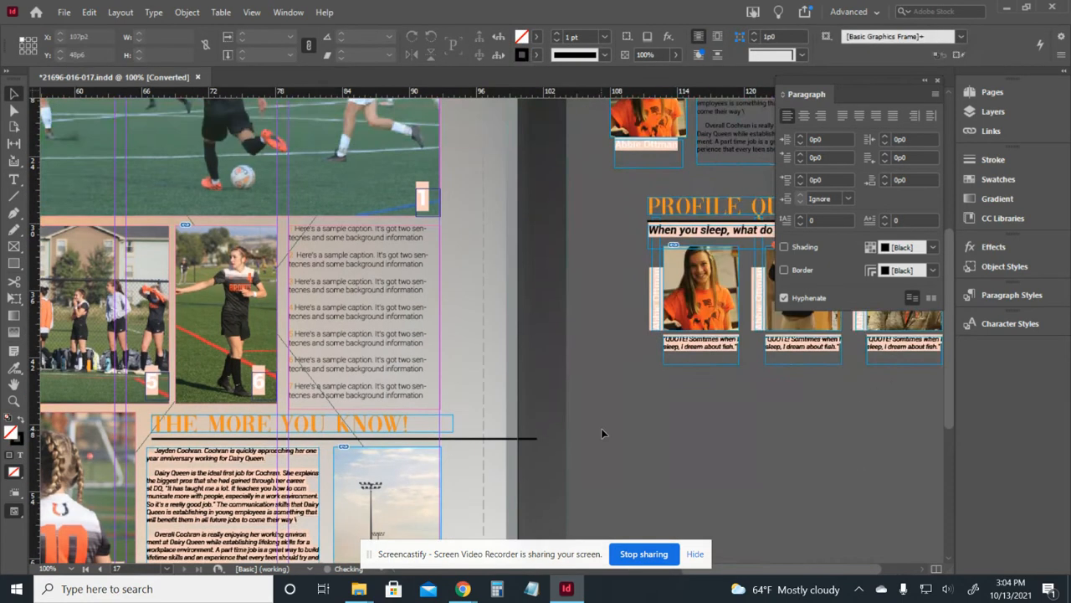
At 75% zoom, move the THE MORE YOU KNOW! sidebar group onto the pasteboard below Profile Questions.
key("ctrl+minus")
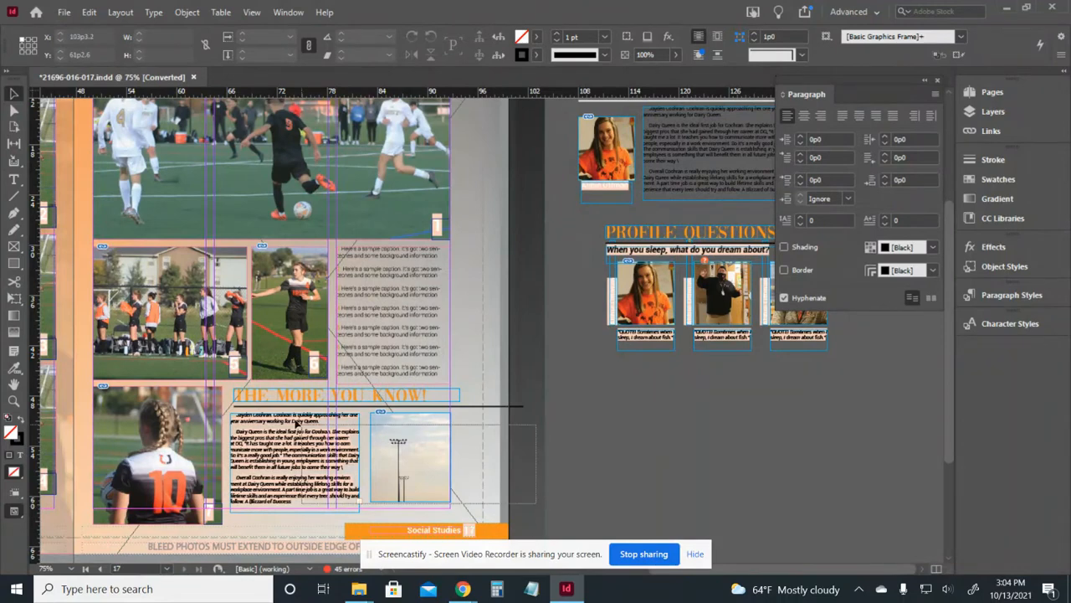
left_click(270, 459)
left_click_drag(269, 459, 647, 450)
key("ctrl+z")
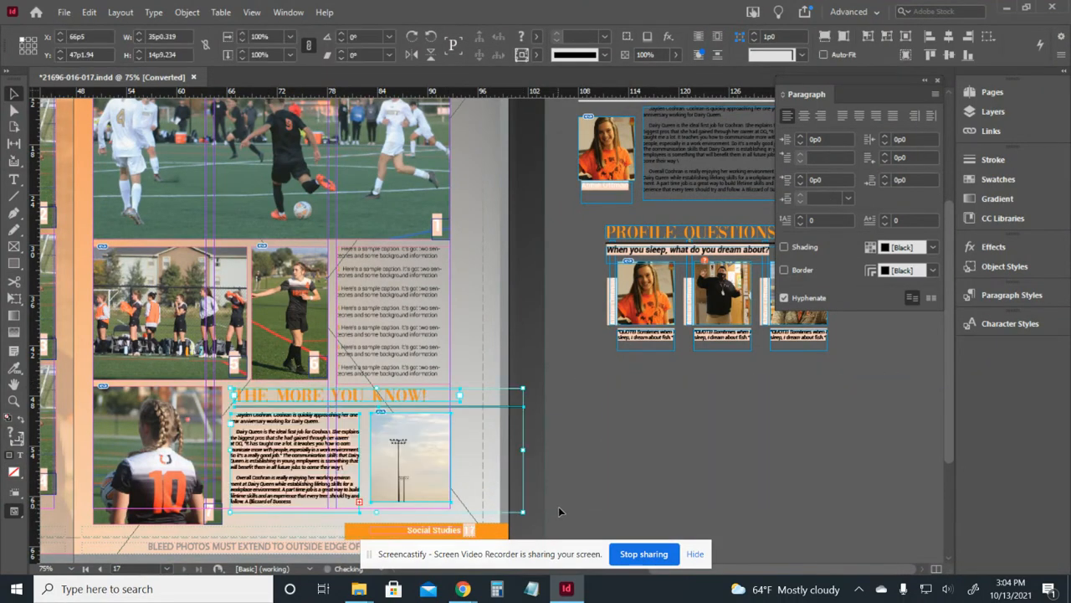
left_click(536, 503)
left_click_drag(321, 440, 669, 435)
Place the Profile Questions group in the sidebar's empty spot on the right page.
left_click(853, 360)
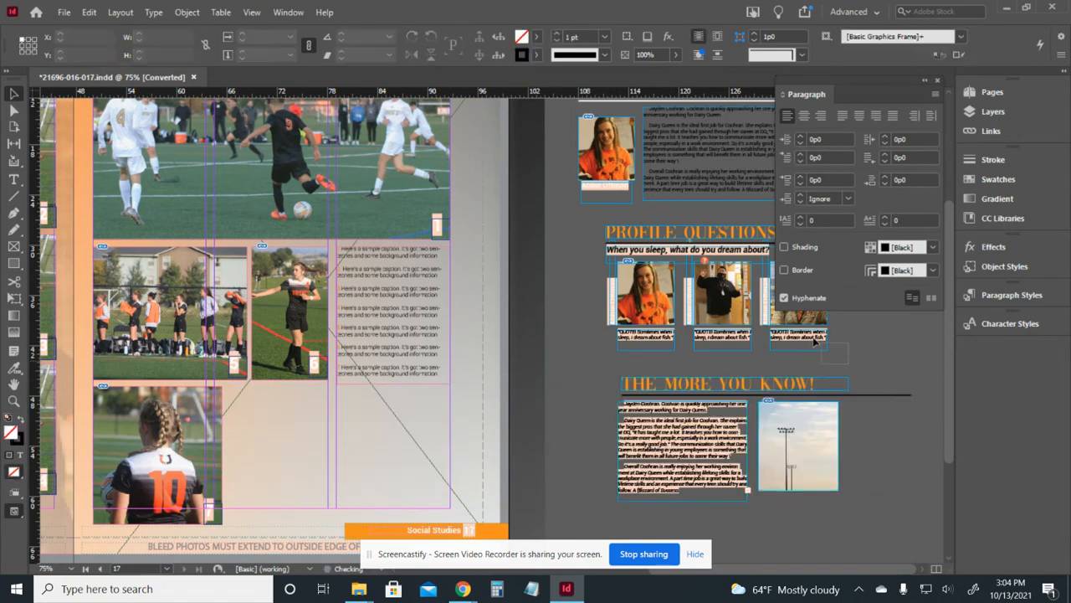
left_click(613, 237)
left_click_drag(662, 289, 281, 449)
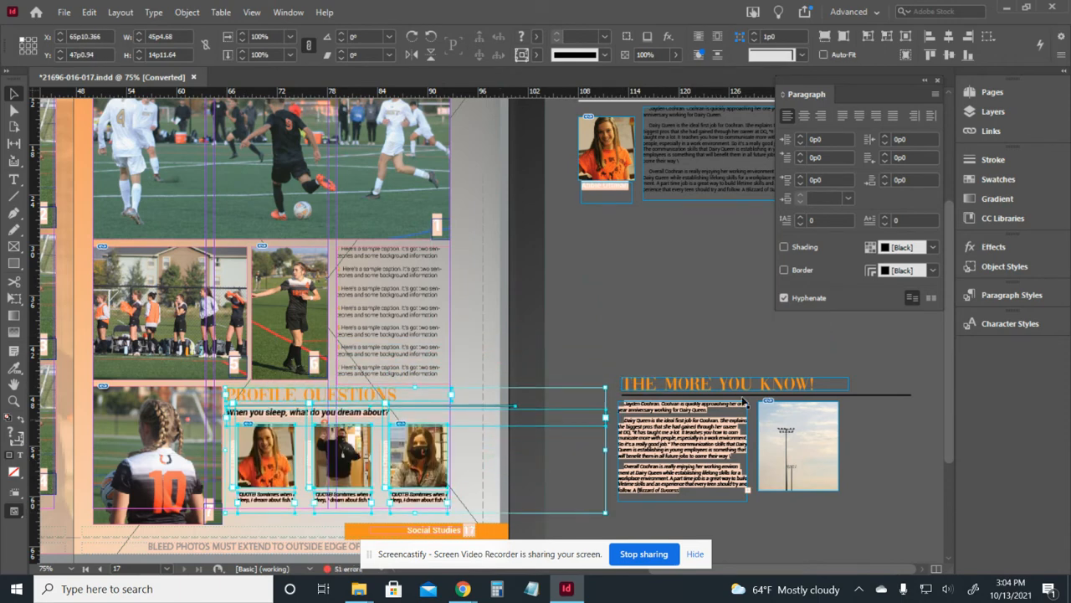
Replace the PROFILE QUESTIONS heading with 'ERAS OF HISTORY'.
double_click(388, 422)
double_click(360, 414)
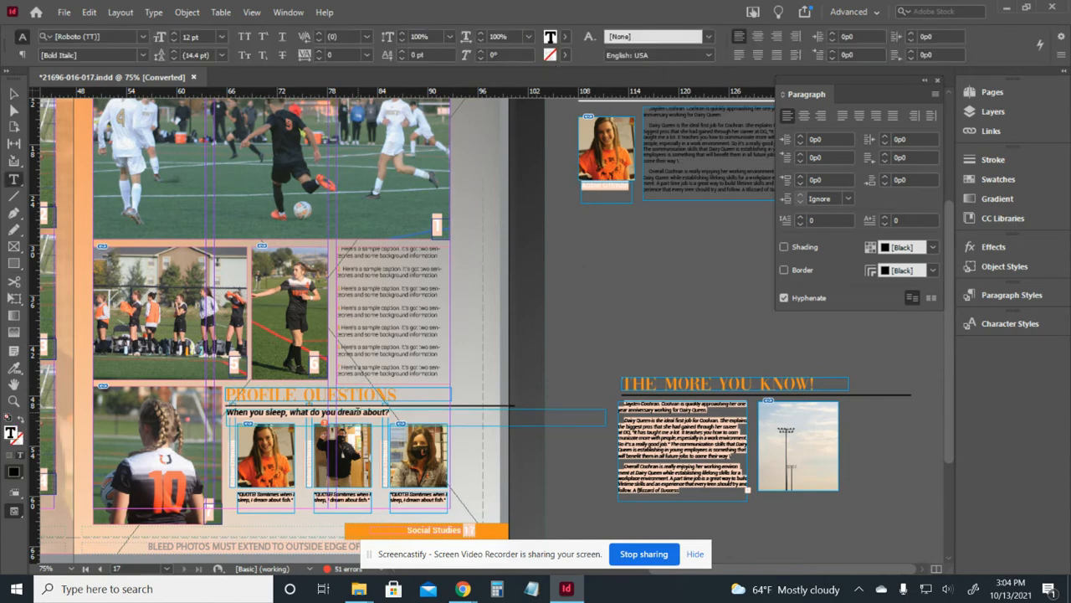
double_click(354, 394)
triple_click(355, 393)
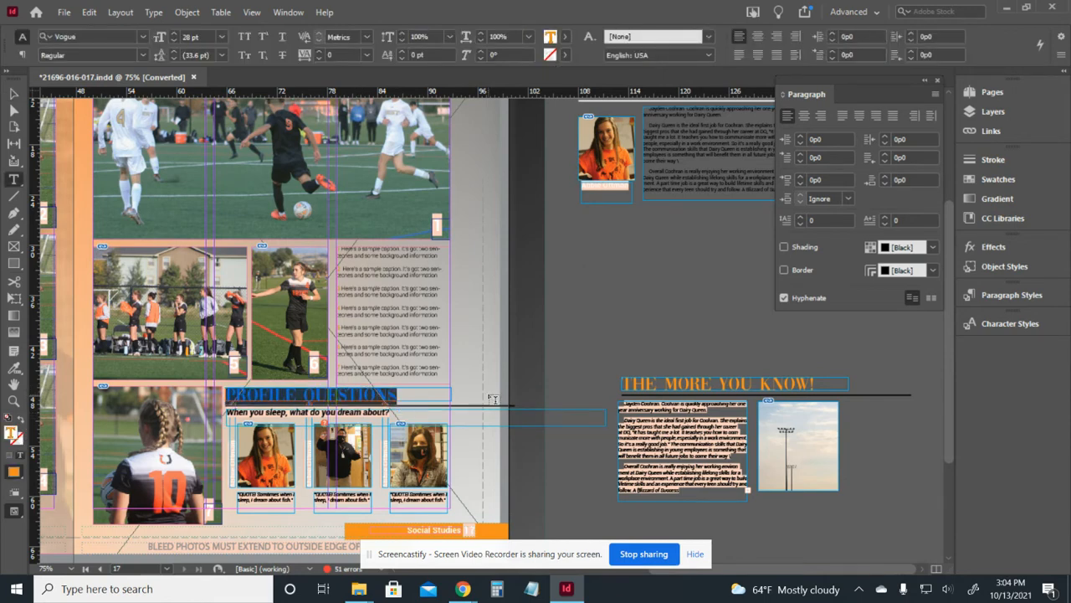
key("BackSpace")
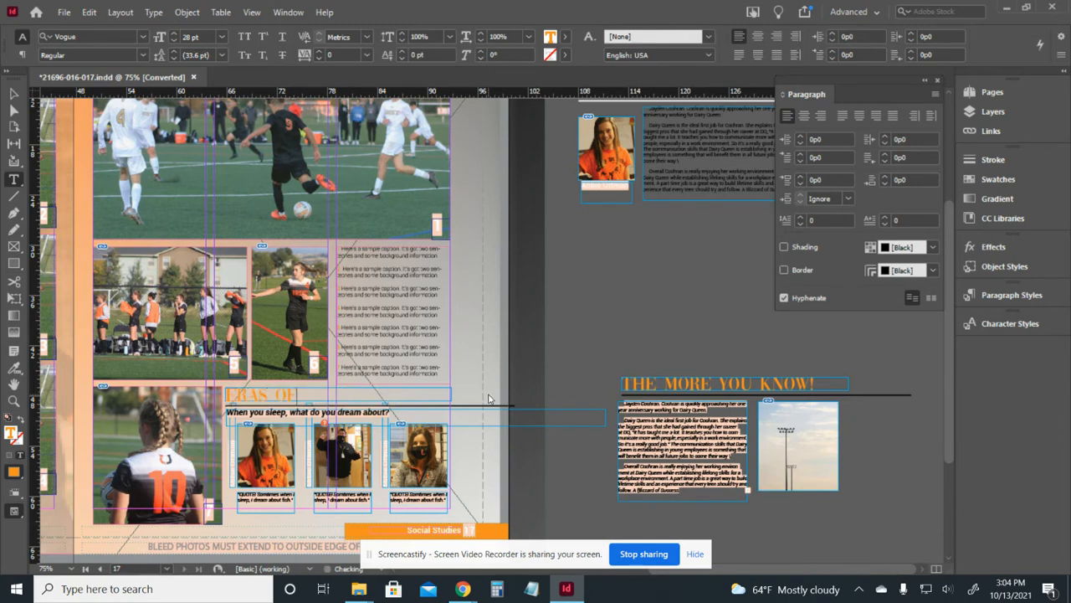
type("ERAS OF HISTORY")
Change the question to 'What's your favorite timeperiod in history and why?'.
triple_click(355, 411)
type("What's your favorite timeperiod in history and why!?")
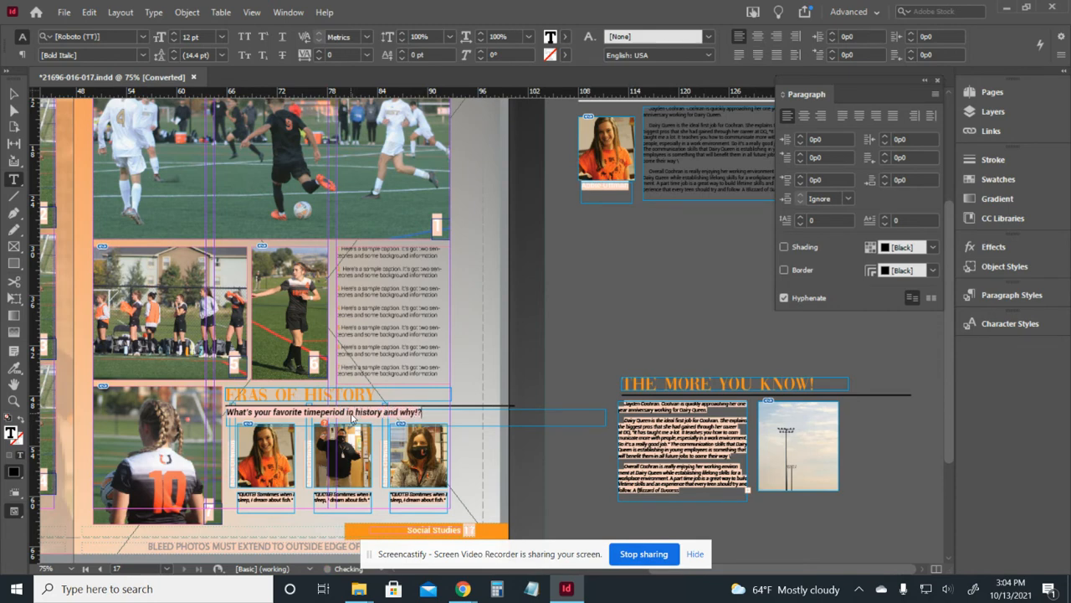
left_click(14, 93)
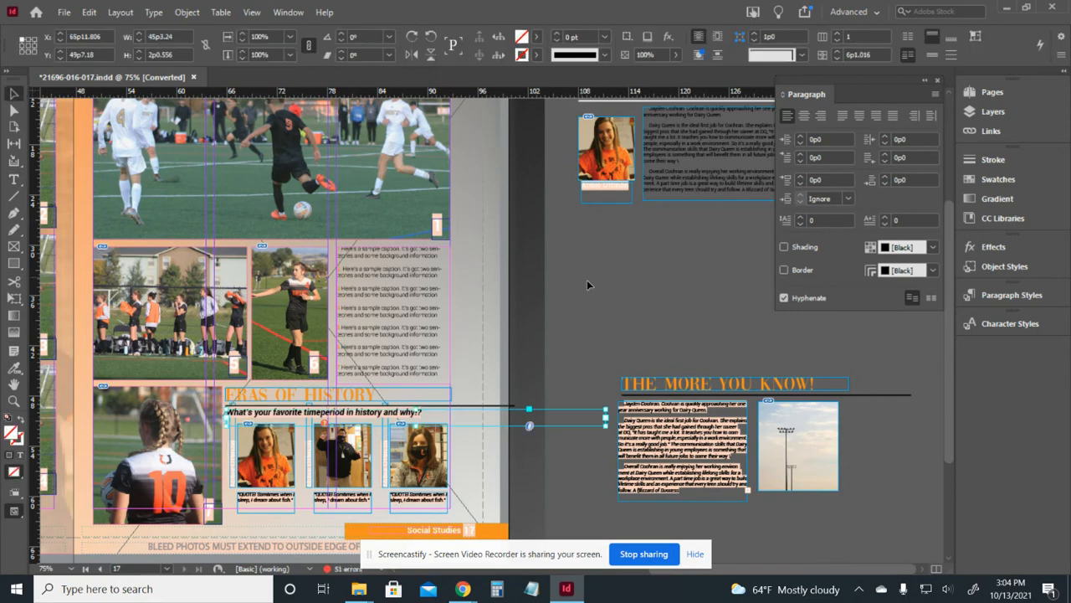
left_click(588, 282)
scroll(588, 282, "left", 2)
key("ctrl+minus")
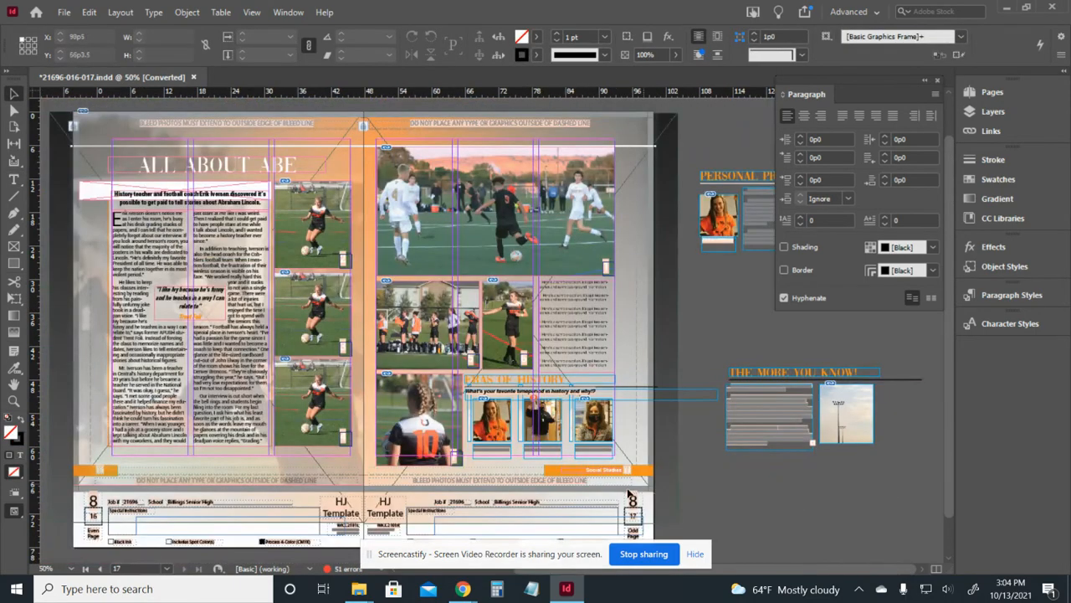
left_click_drag(385, 268, 469, 283)
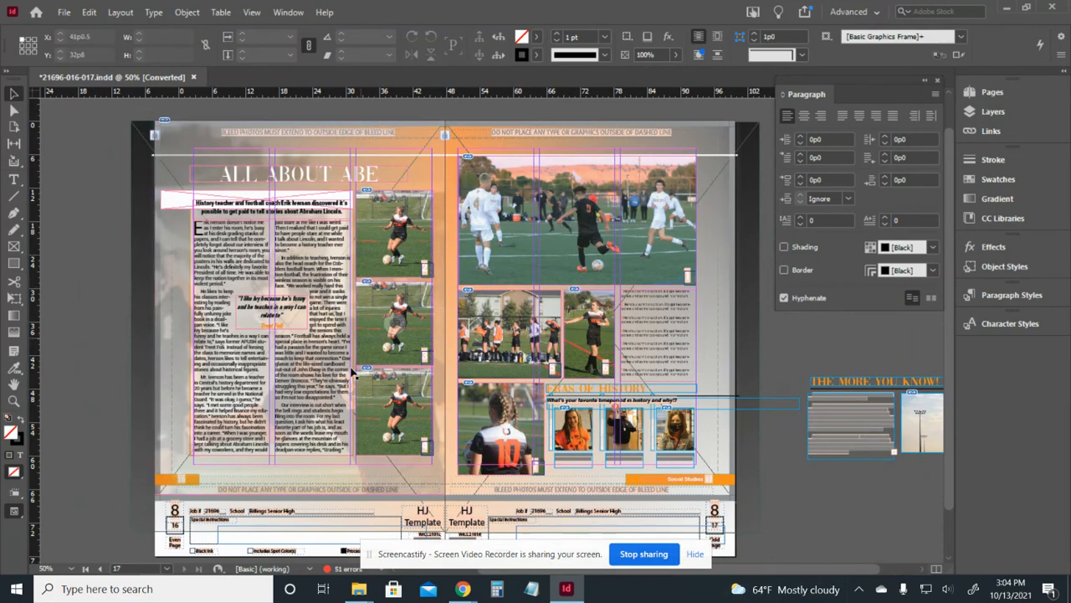
left_click_drag(776, 477, 694, 425)
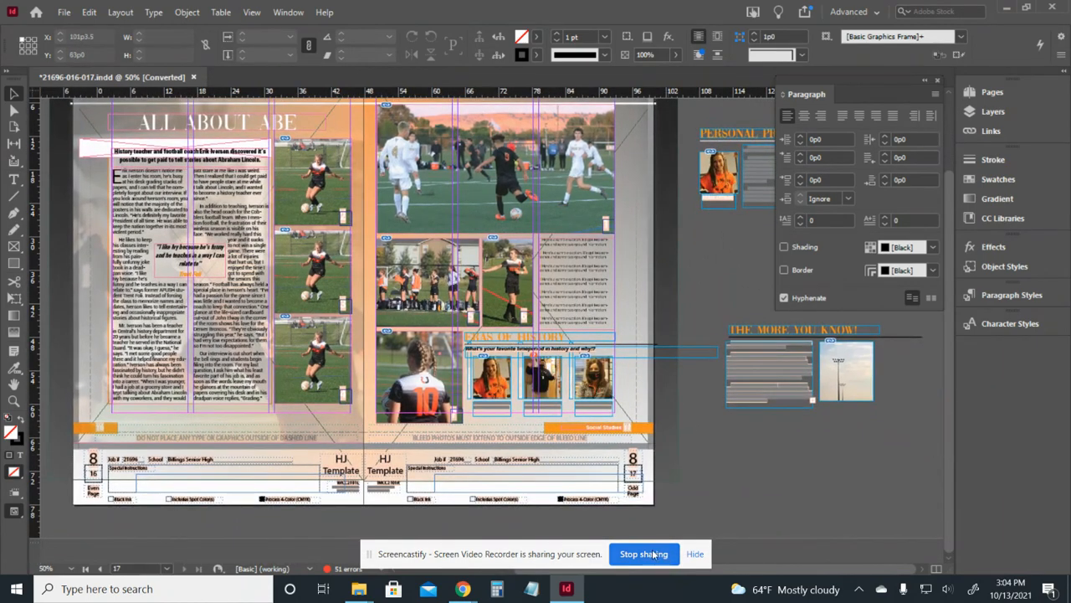